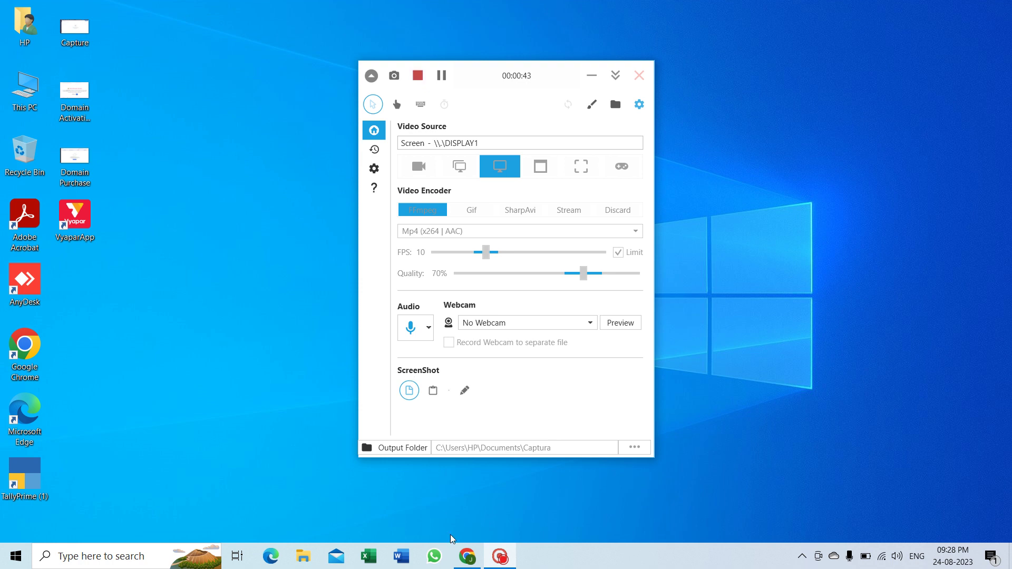
Step: Switch to the Chrome window showing the Zoho Books dashboard
left_click(468, 557)
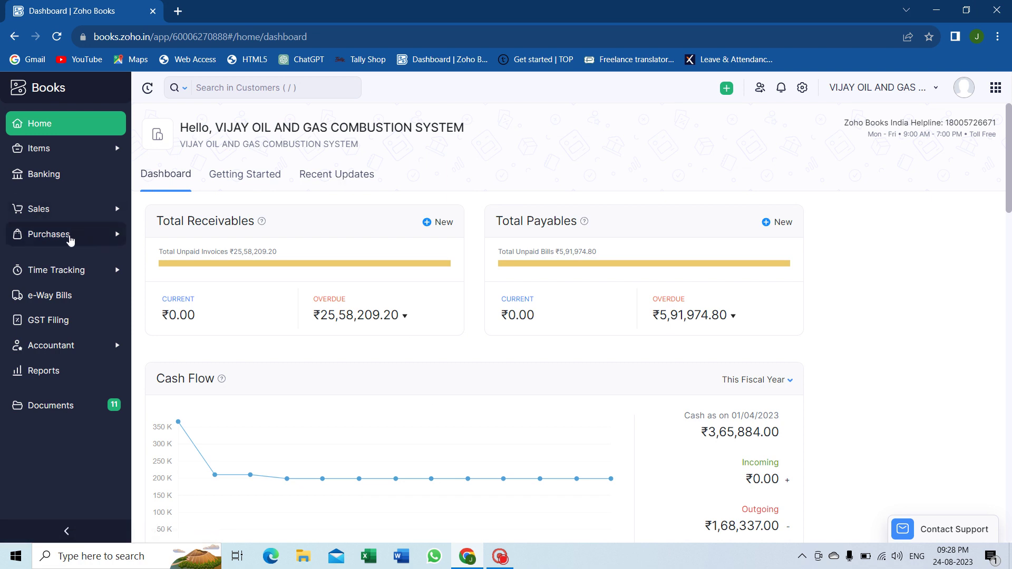
Step: Open a blank new vendor form from Purchases > Vendors
left_click(70, 240)
left_click(69, 261)
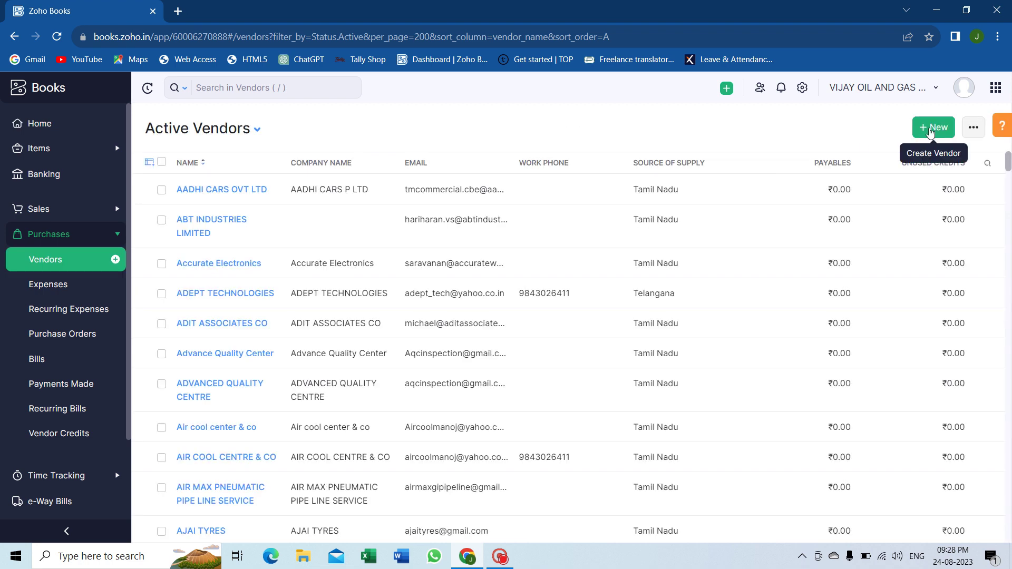
left_click(930, 132)
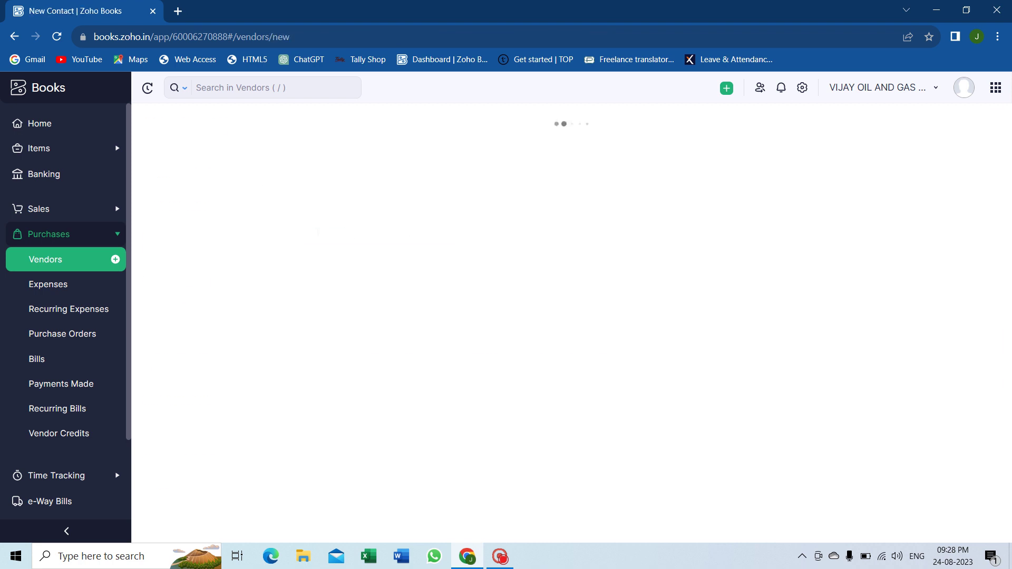
Step: Enter ABC International Company as the vendor's company name
left_click(298, 207)
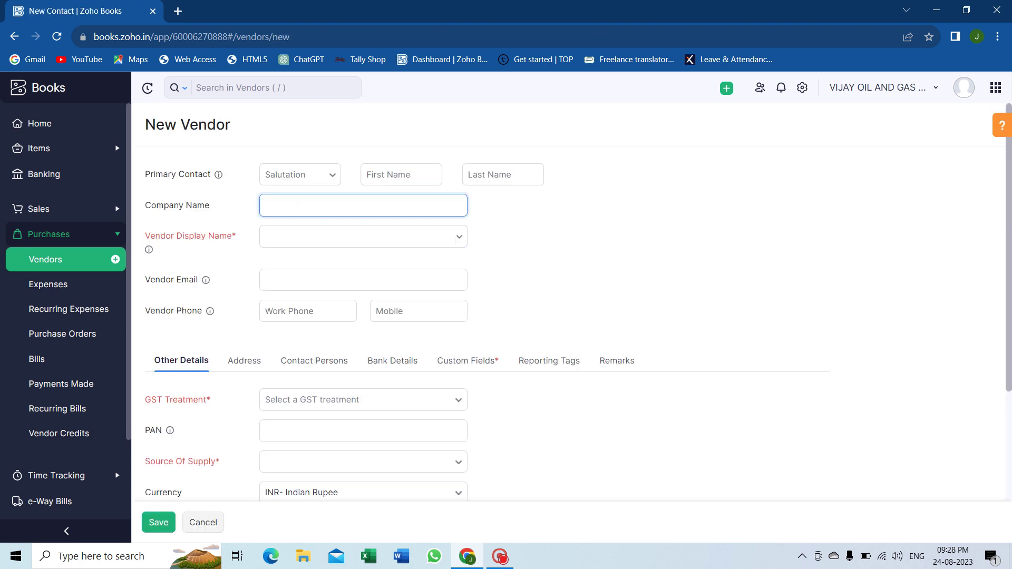
type("ABC International Company")
left_click(566, 252)
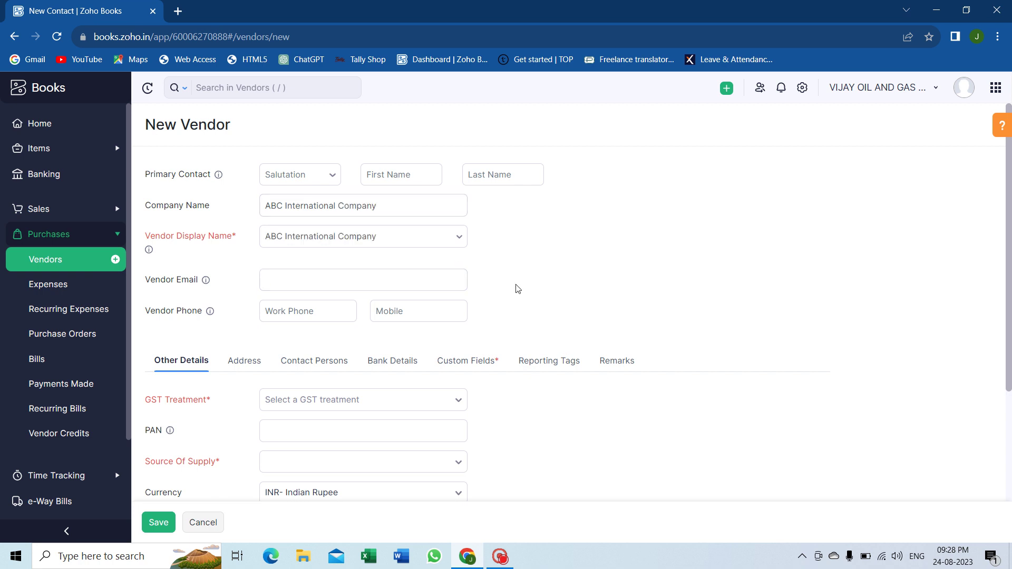
Step: Set the GST treatment to Overseas and attempt to save the vendor
scroll(518, 289, "down", 2)
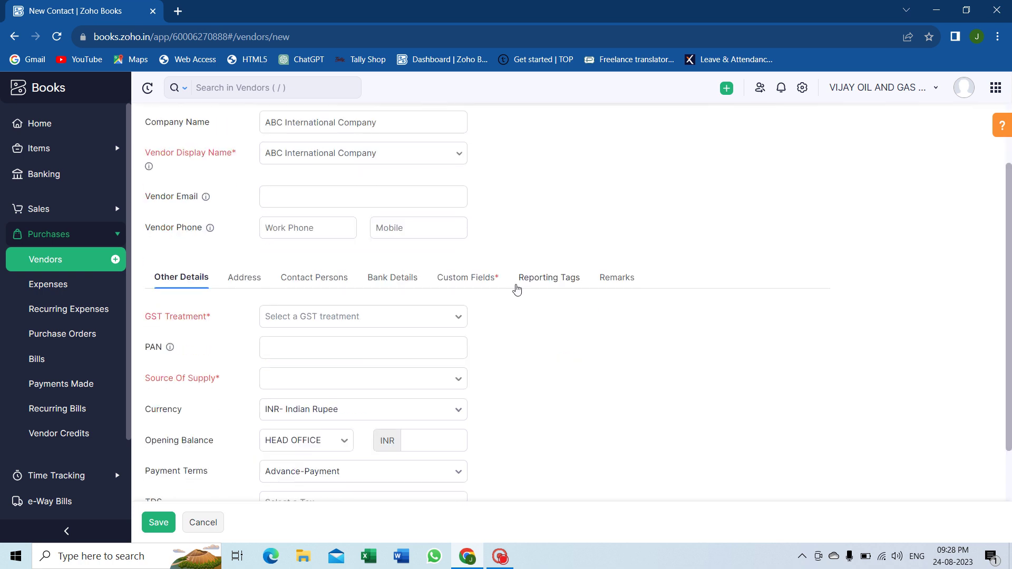
left_click(404, 323)
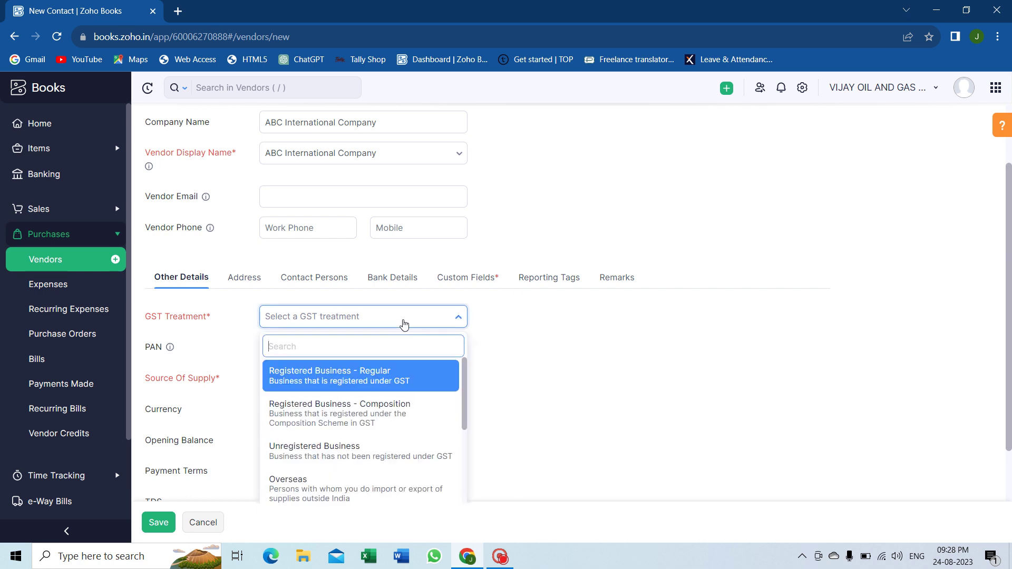
left_click(364, 485)
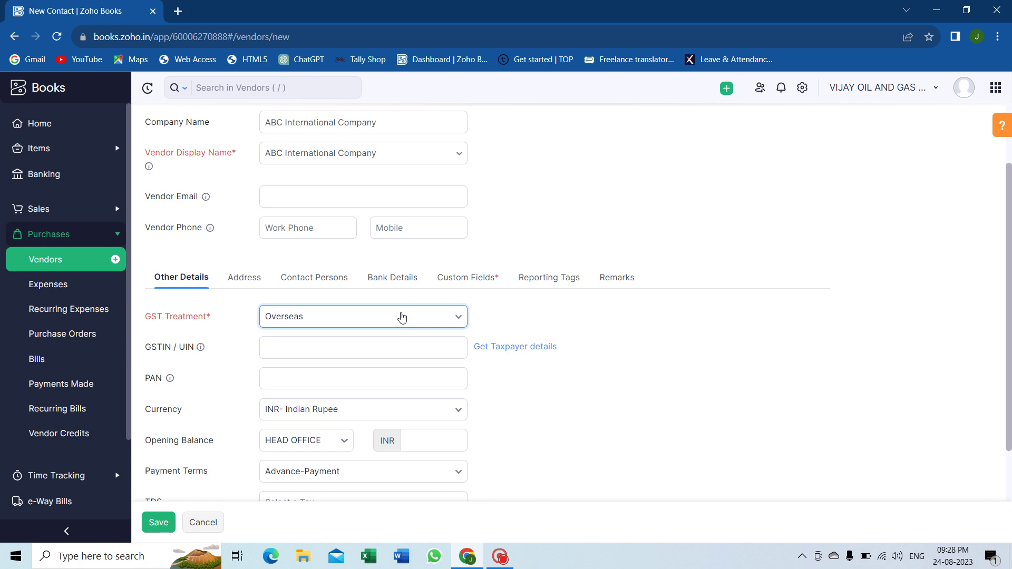
left_click(402, 316)
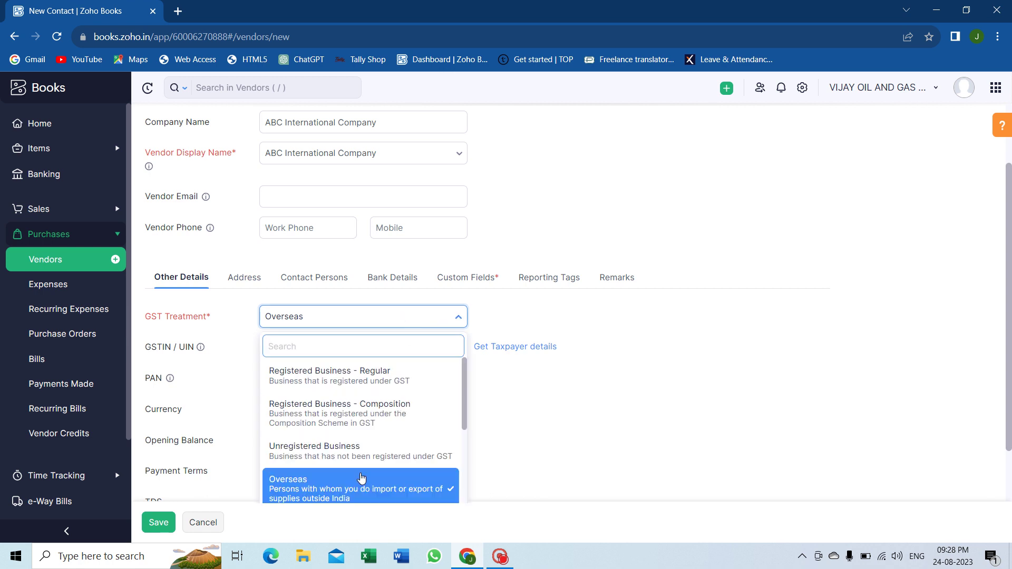
scroll(543, 437, "down", 2)
key("Down")
key("Down")
key("Down")
key("Down")
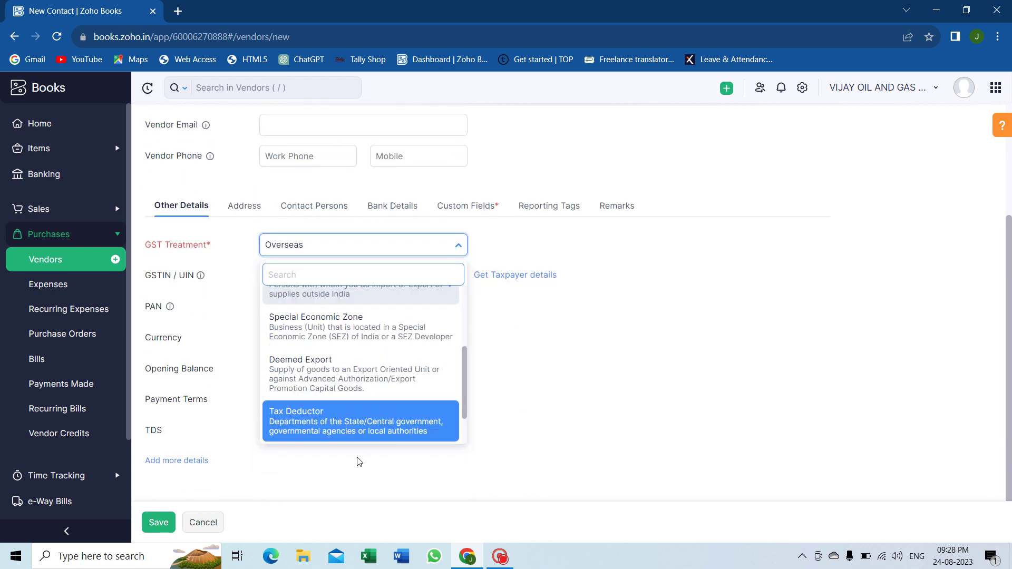
key("Down")
key("Up")
key("Up")
key("Up")
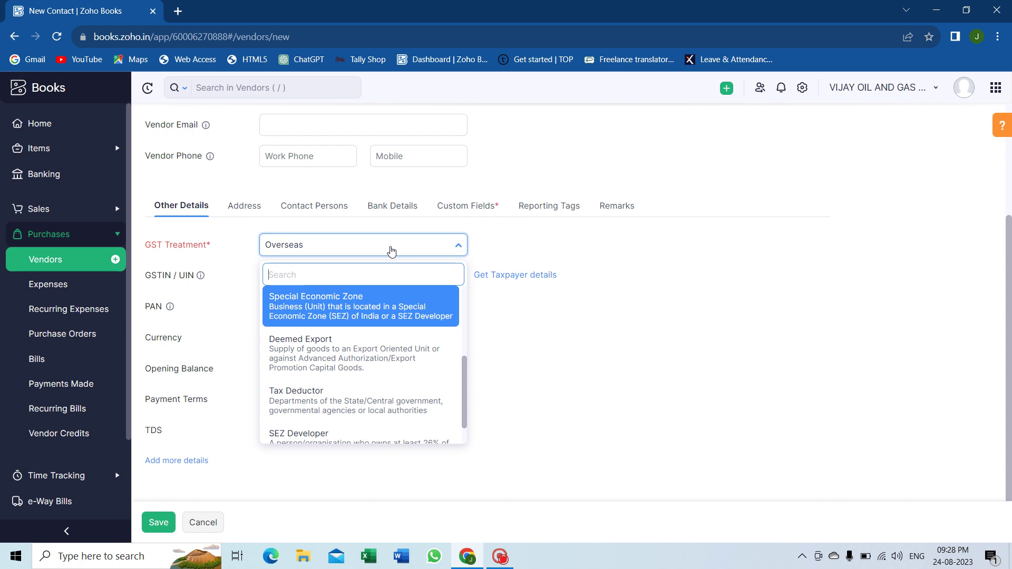
left_click(391, 250)
left_click(390, 249)
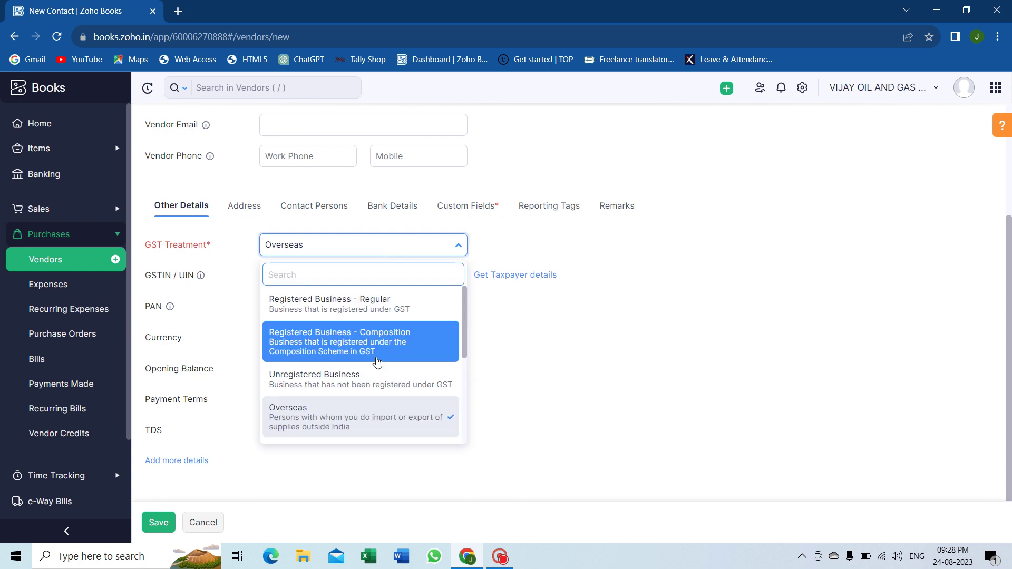
left_click(375, 422)
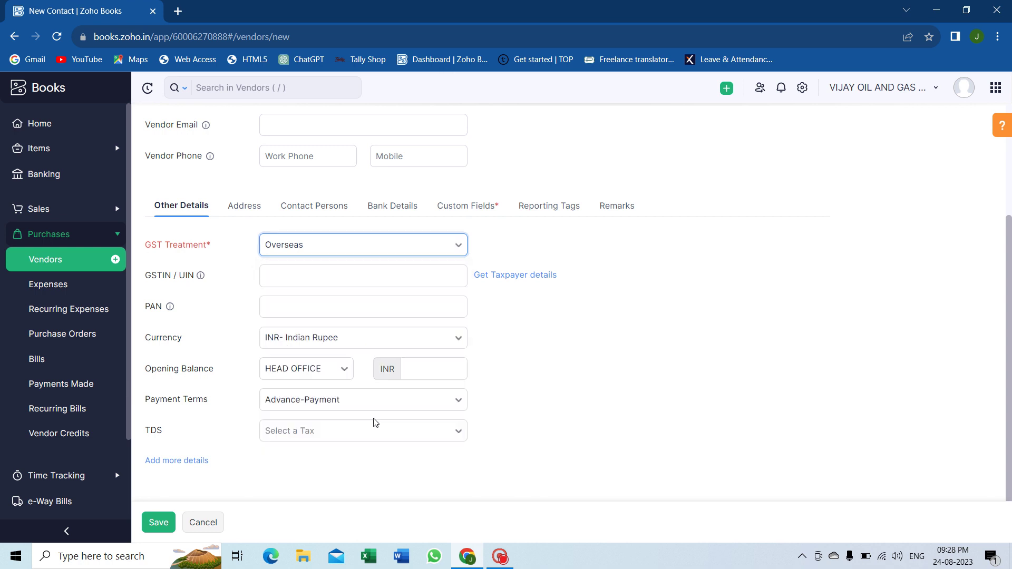
left_click(160, 524)
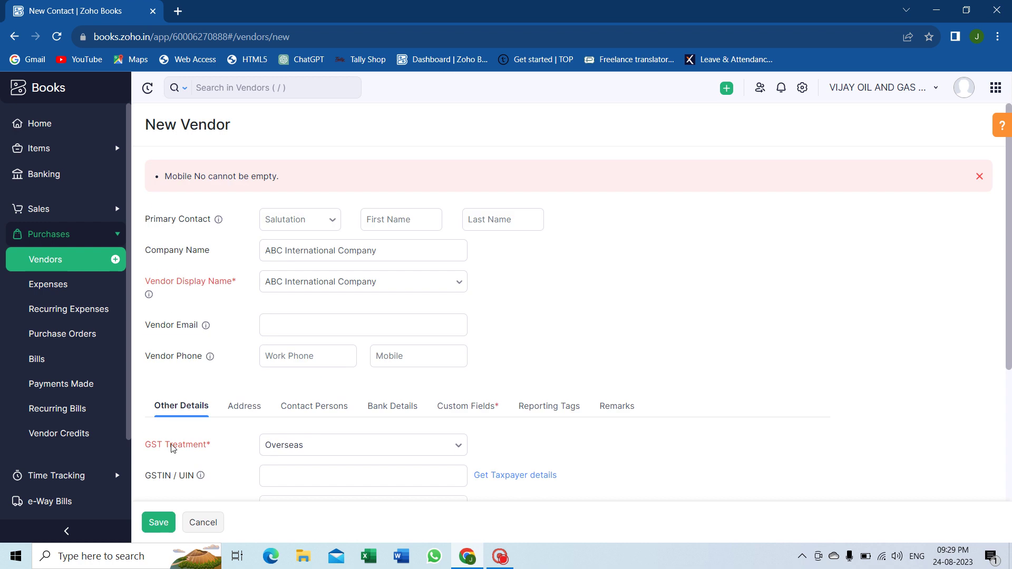
Step: Fill in the required Mobile No under Custom Fields and save the vendor
left_click(457, 407)
scroll(457, 406, "down", 2)
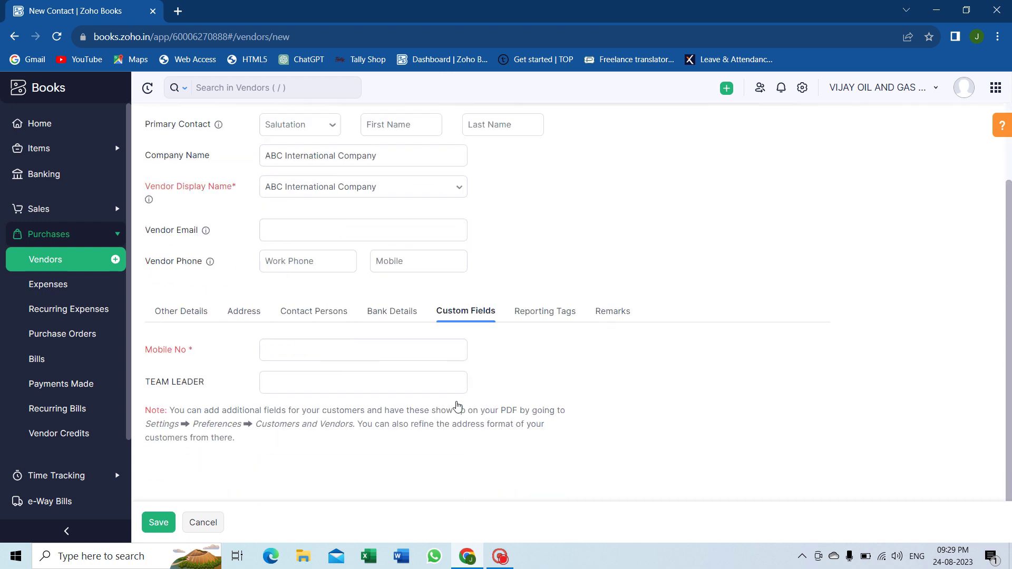
left_click(391, 348)
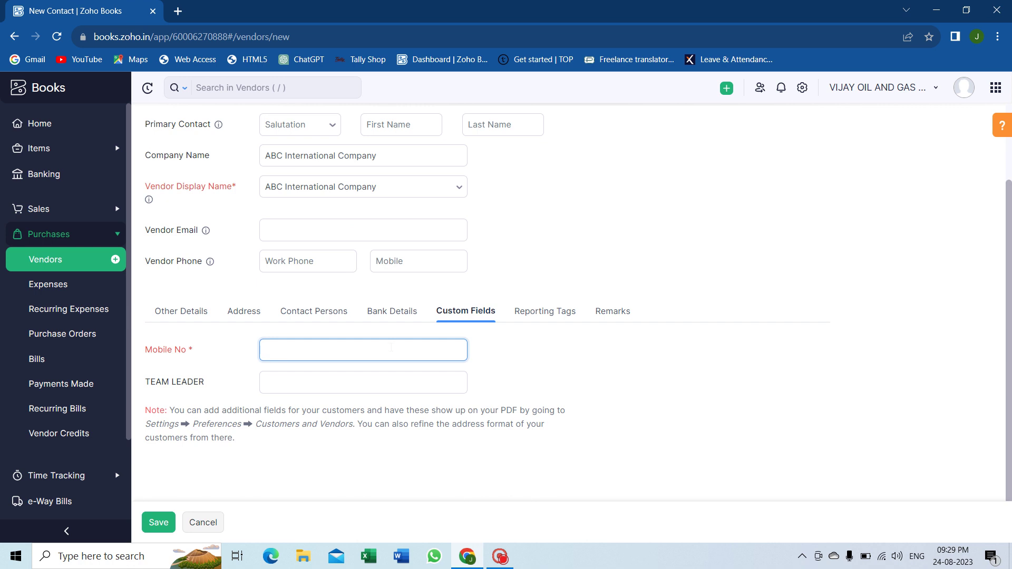
left_click(161, 522)
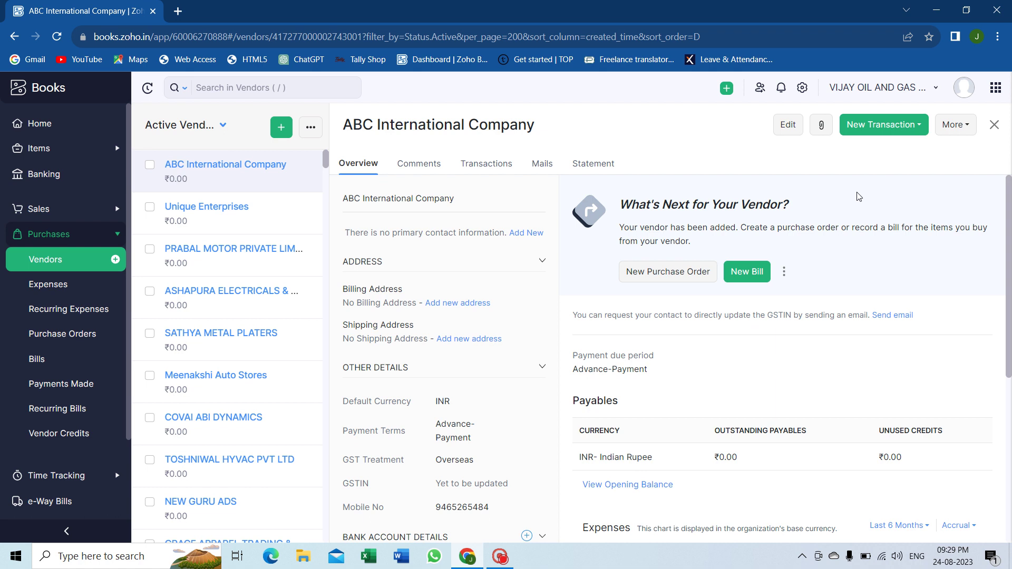
left_click(911, 126)
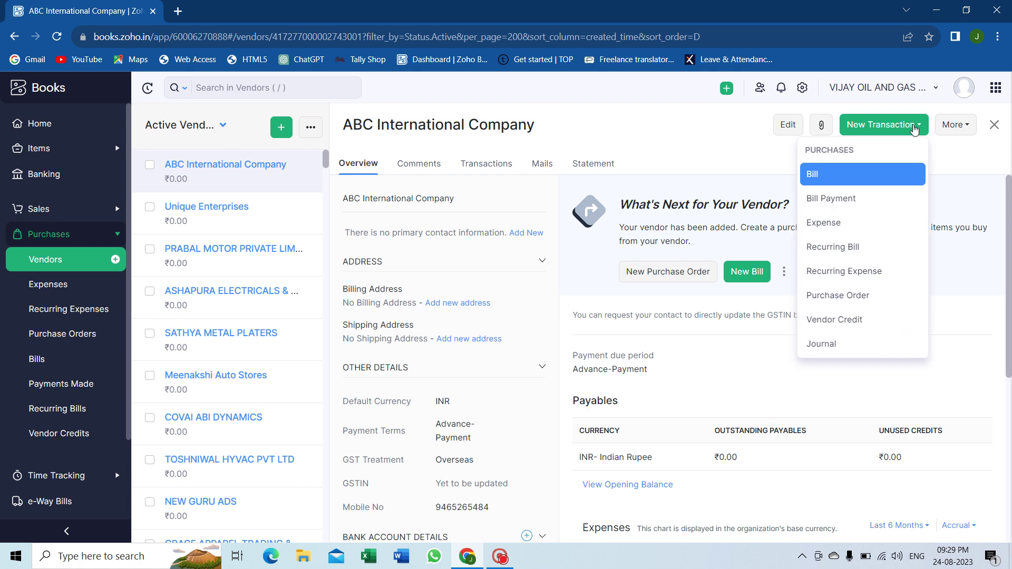
Step: Create a new bill numbered 12546 and dated 24 August 2023
left_click(876, 184)
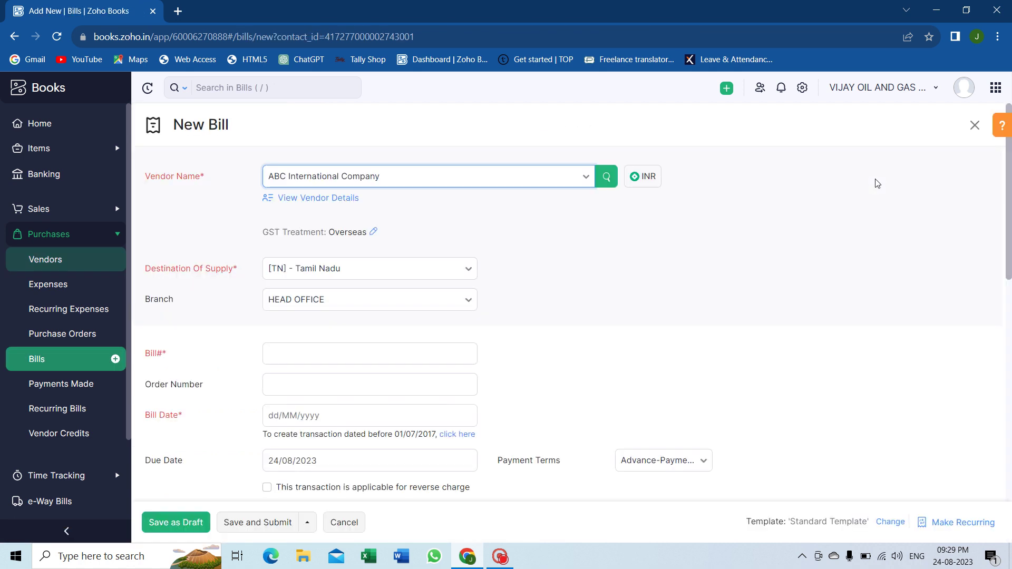
left_click(436, 354)
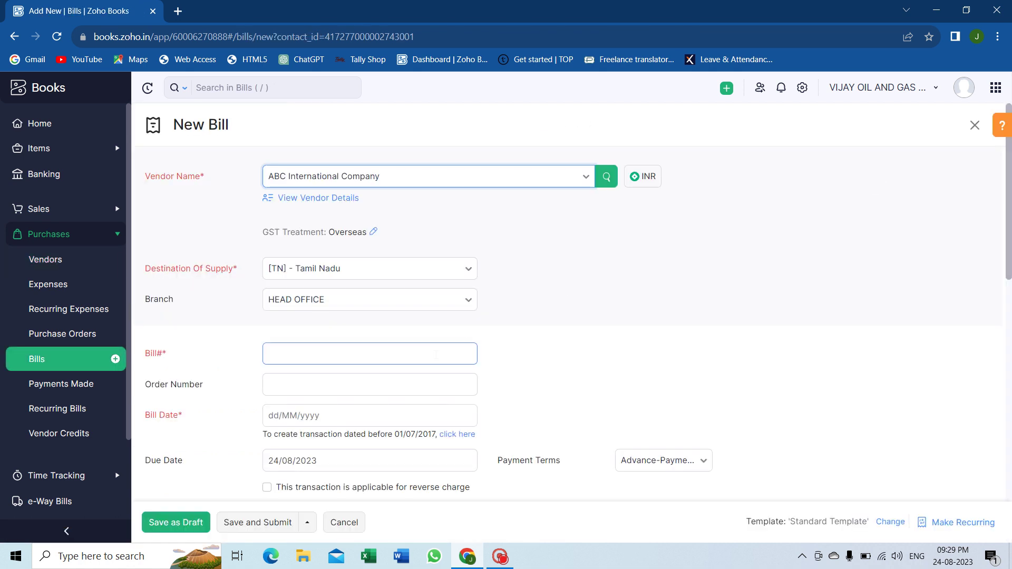
left_click(437, 354)
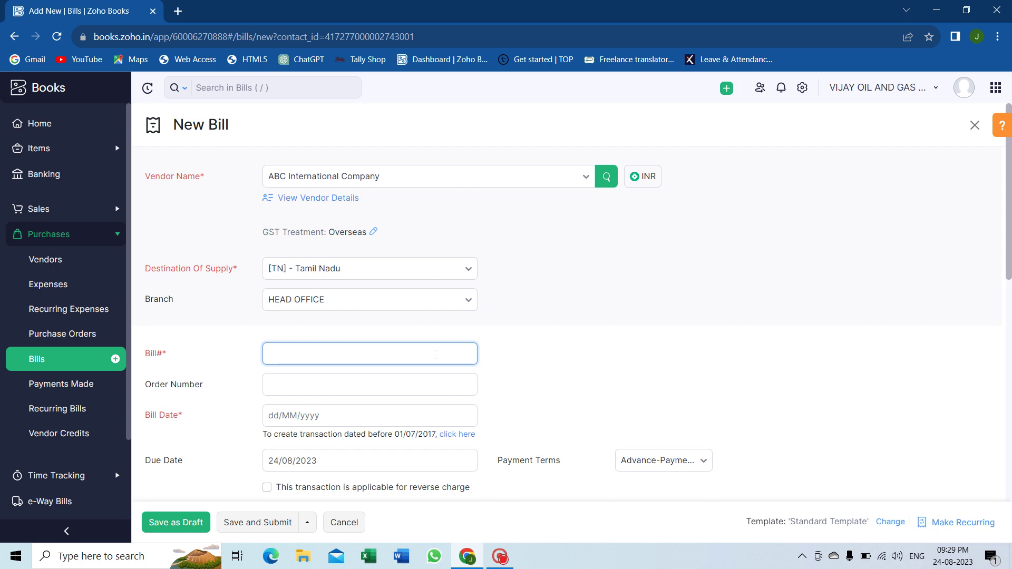
type("12546")
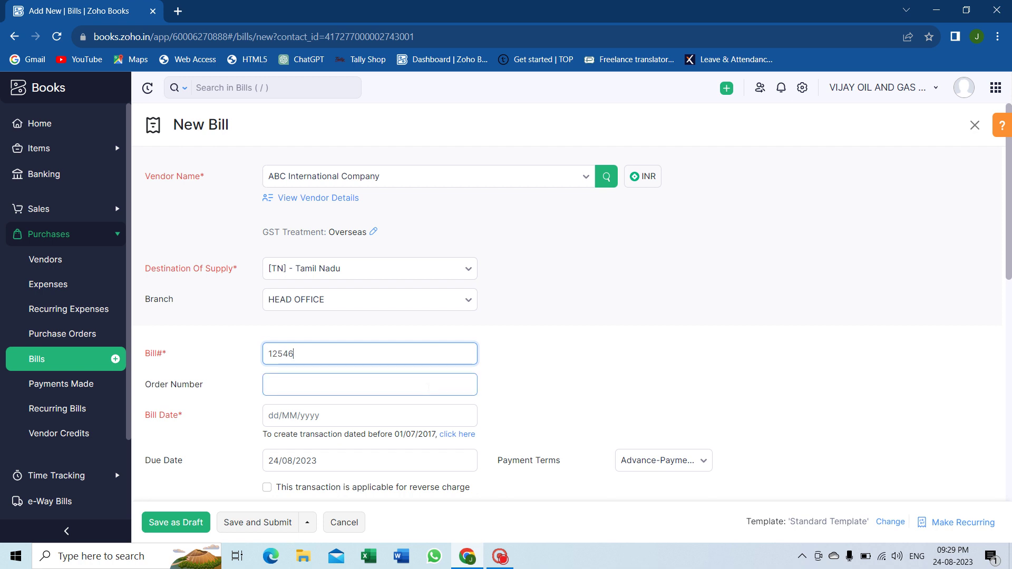
scroll(435, 362, "down", 2)
left_click(393, 316)
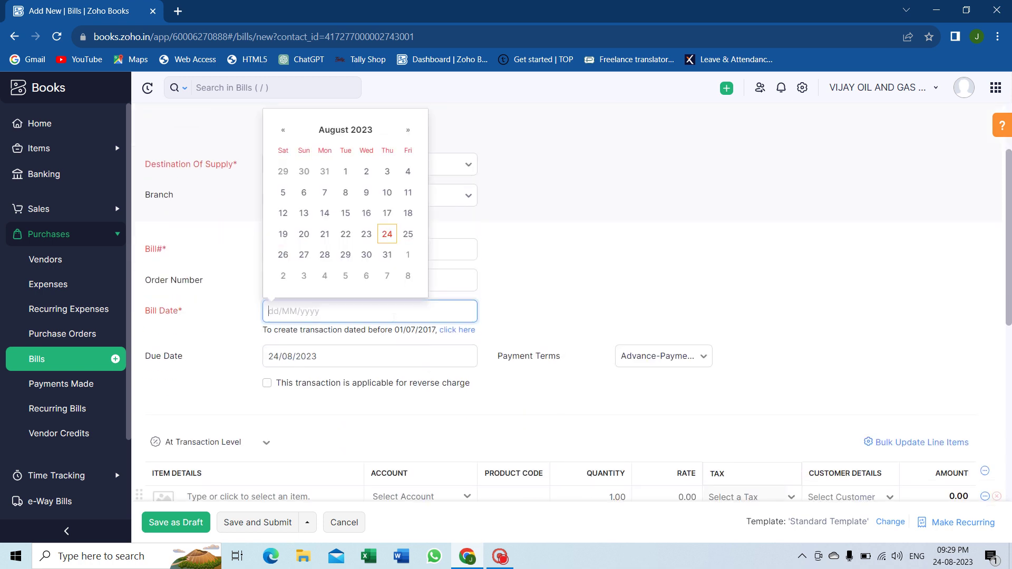
left_click(387, 234)
scroll(352, 326, "down", 1)
scroll(352, 327, "down", 5)
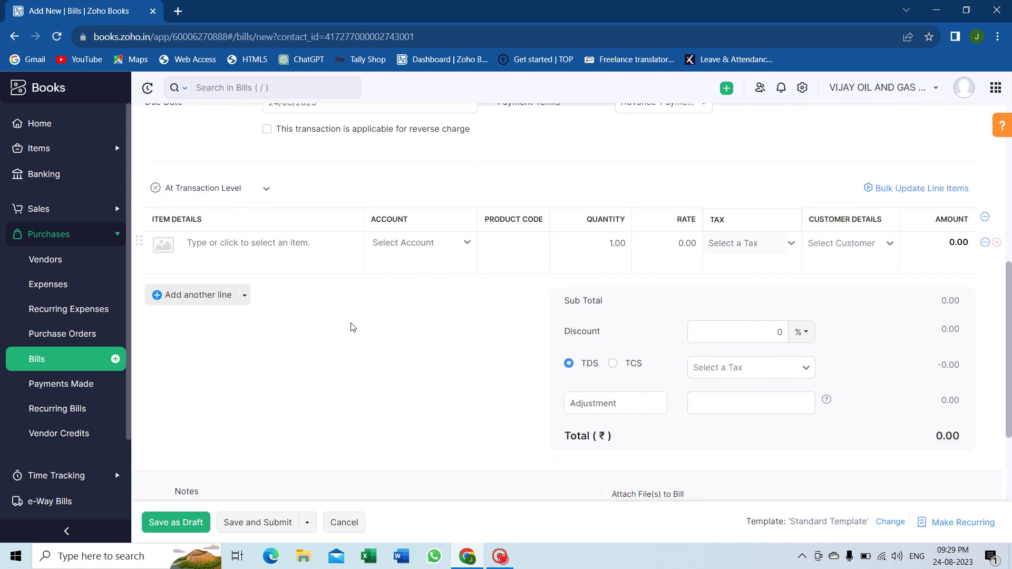
Step: Add the AGC VHPR regulator and pipe line with clamps items, then save as draft
left_click(310, 231)
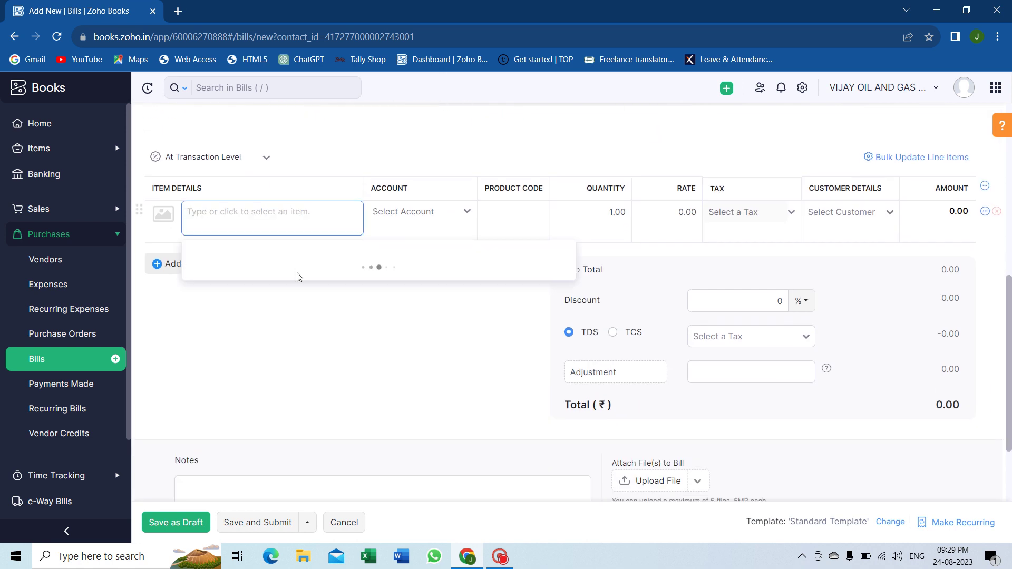
left_click(294, 316)
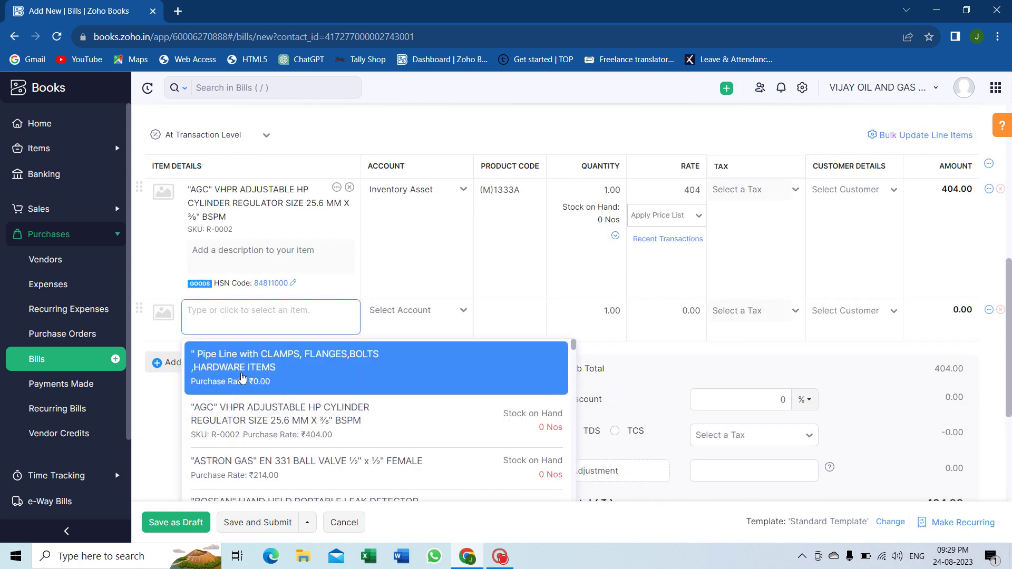
left_click(242, 378)
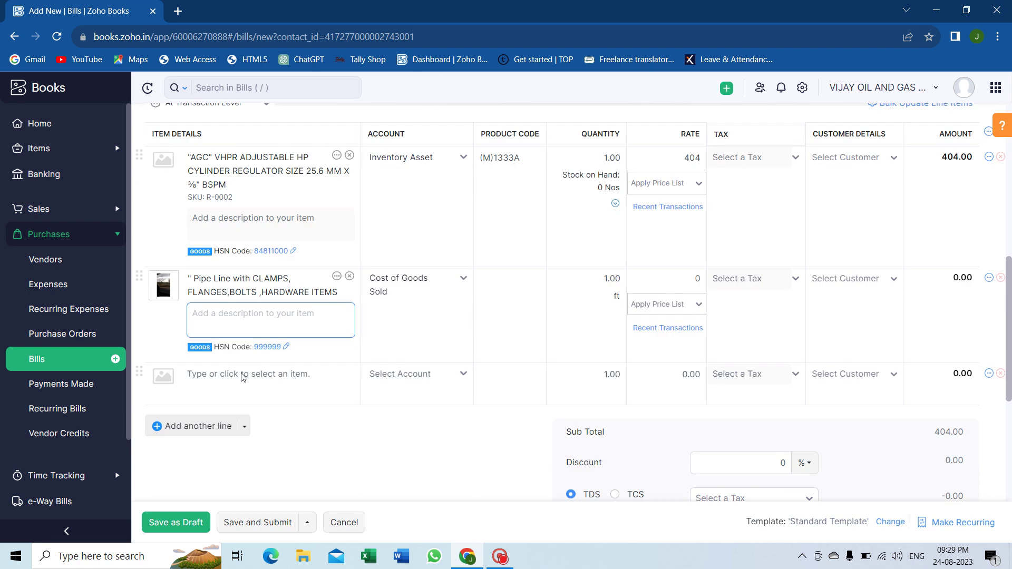
scroll(241, 377, "down", 5)
scroll(242, 377, "up", 5)
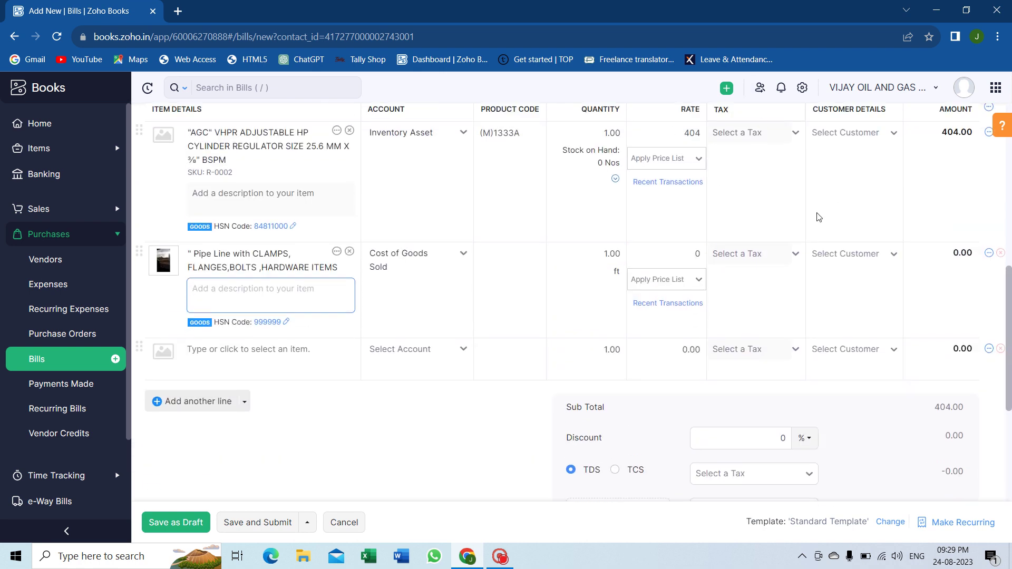
scroll(746, 198, "up", 1)
scroll(748, 200, "down", 5)
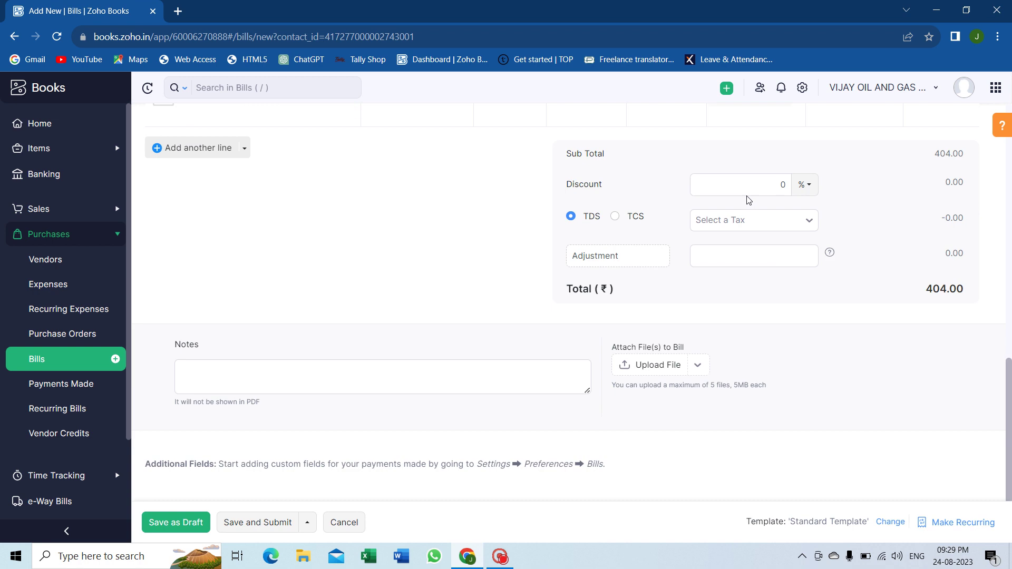
left_click(189, 523)
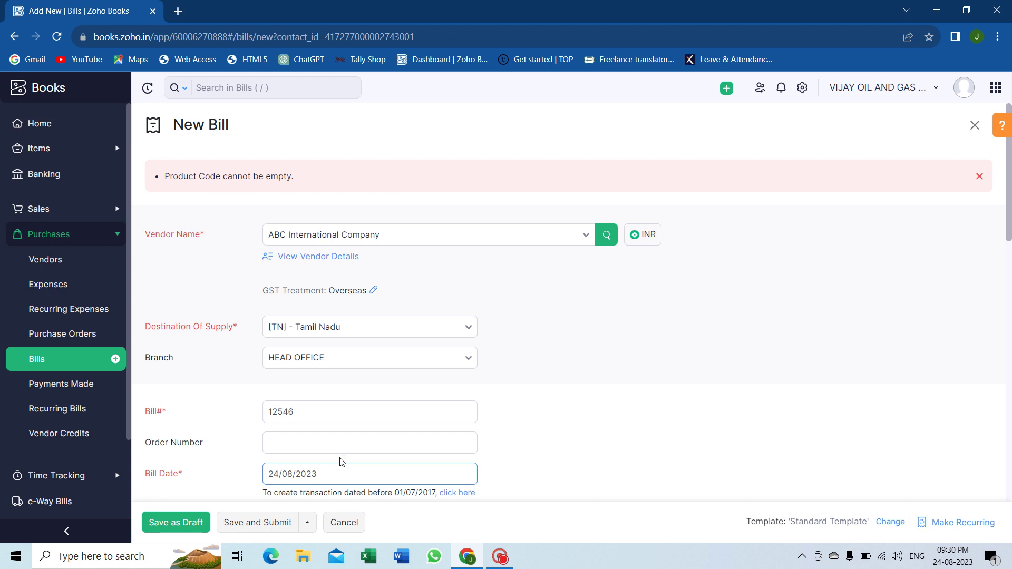
Step: Enter product code M1245 for the pipe line item
scroll(344, 460, "down", 6)
scroll(343, 460, "down", 1)
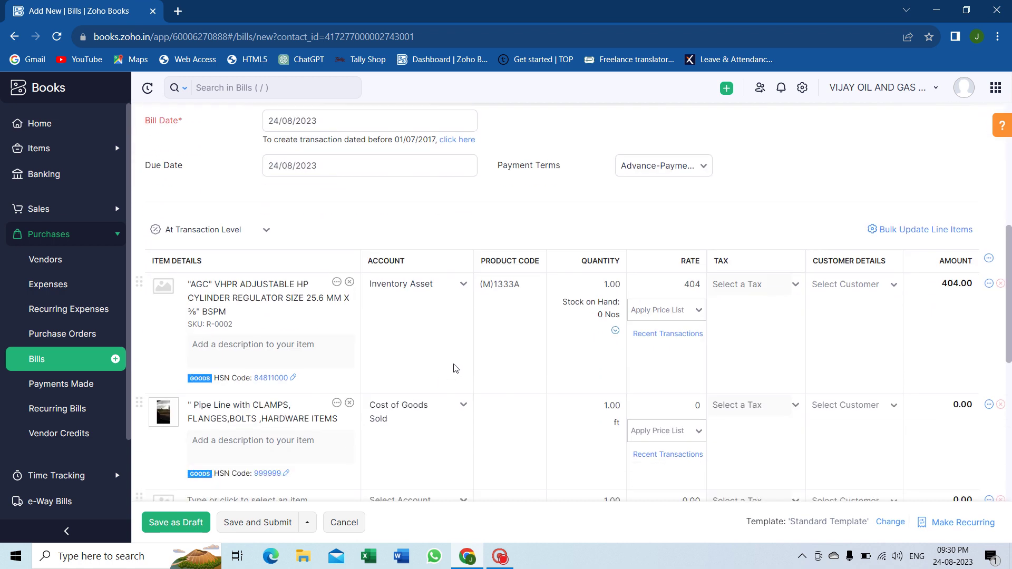
scroll(508, 332, "down", 1)
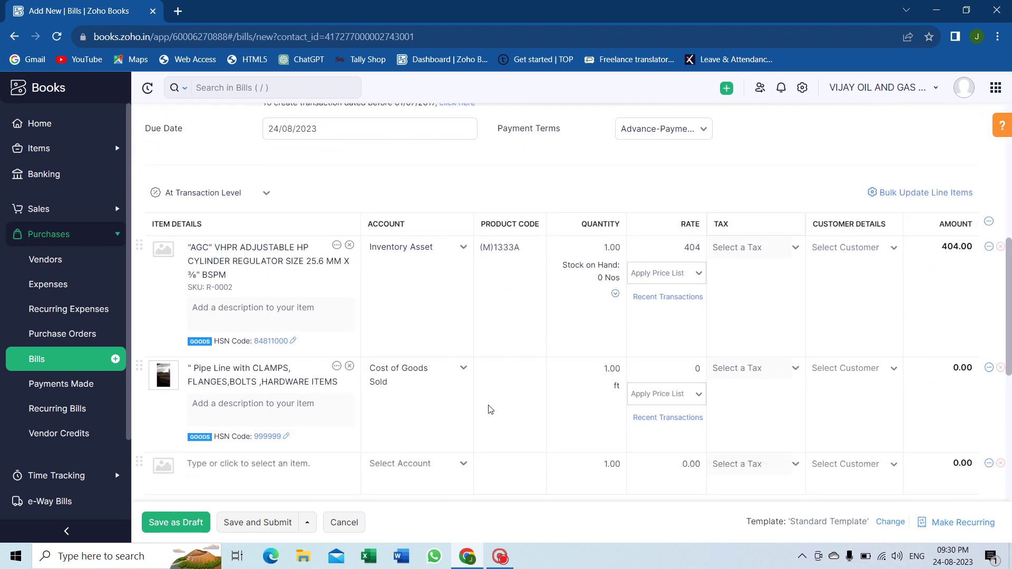
left_click(500, 372)
type("M1245")
Step: Save bill 12546 as a draft, submit it for approval, then approve it
left_click(188, 523)
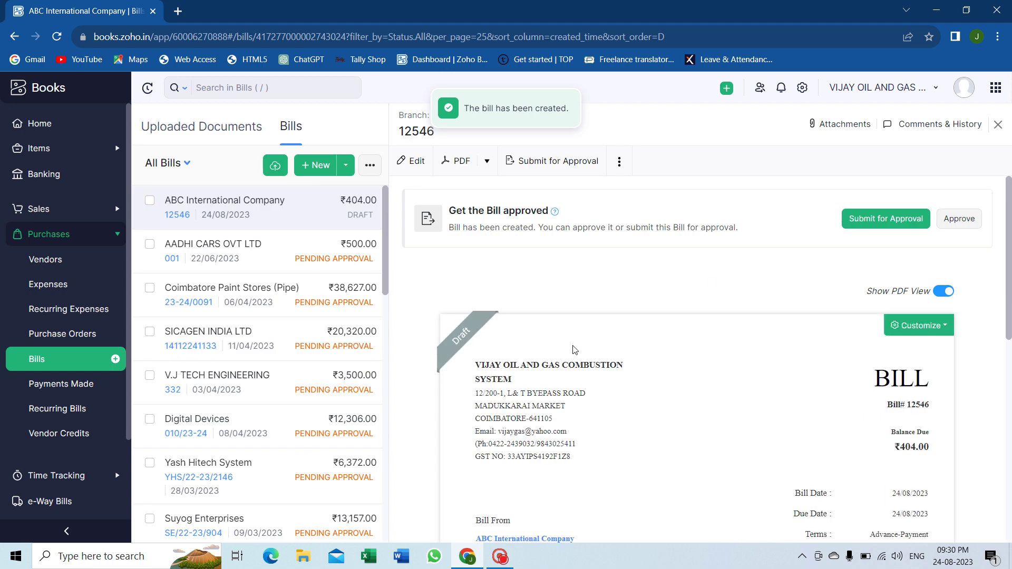
left_click(620, 167)
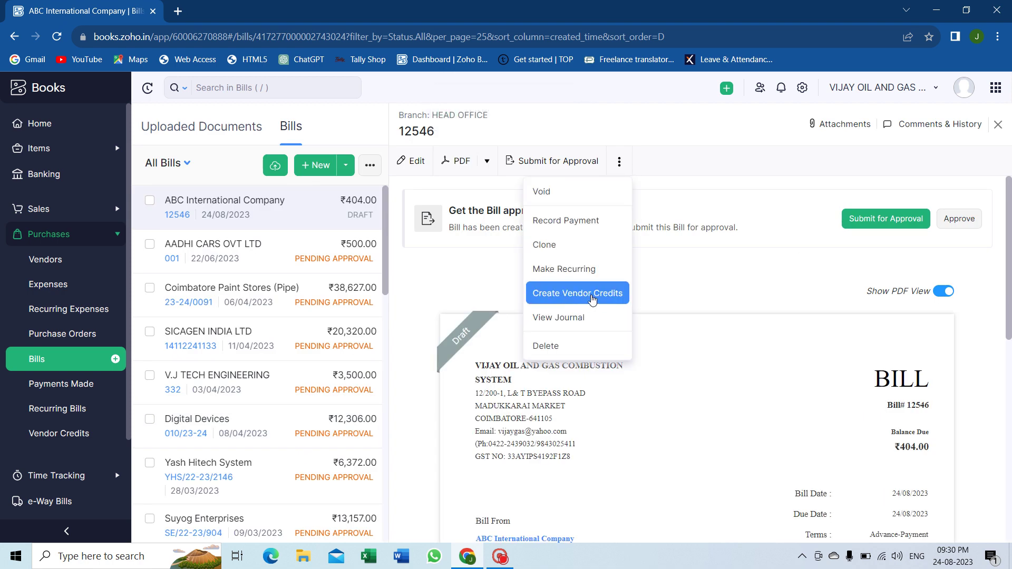
left_click(888, 220)
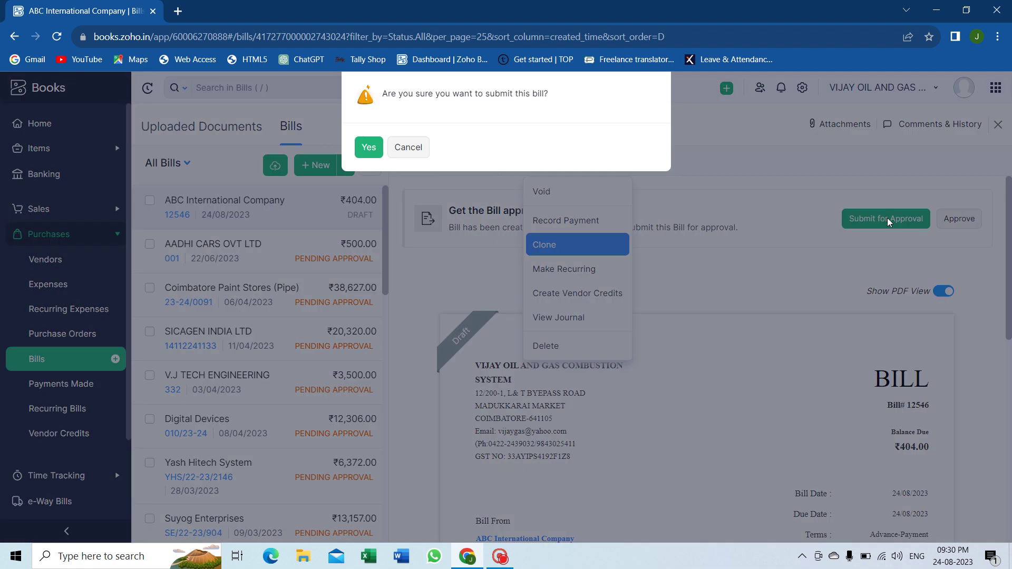
left_click(369, 147)
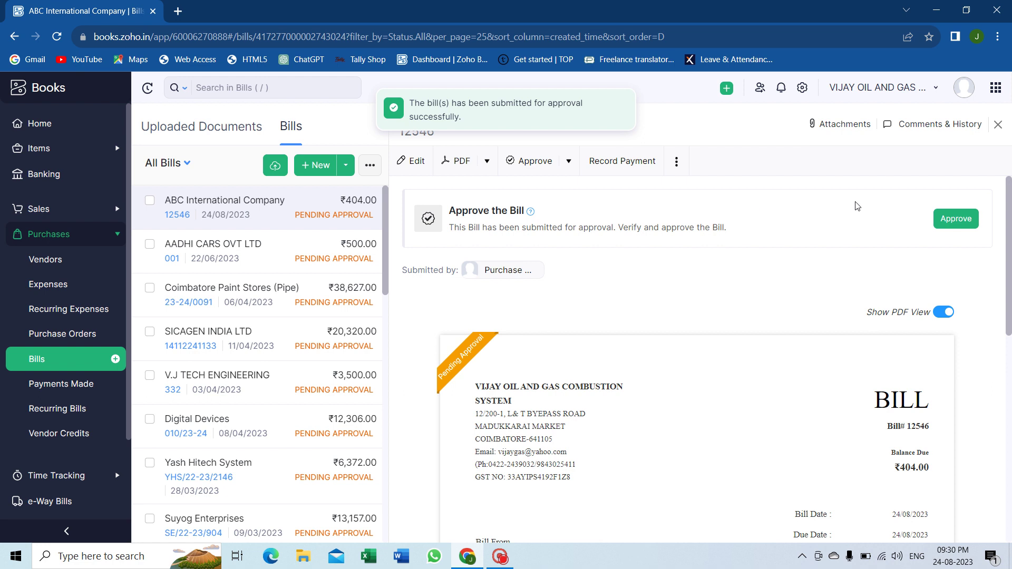
left_click(955, 219)
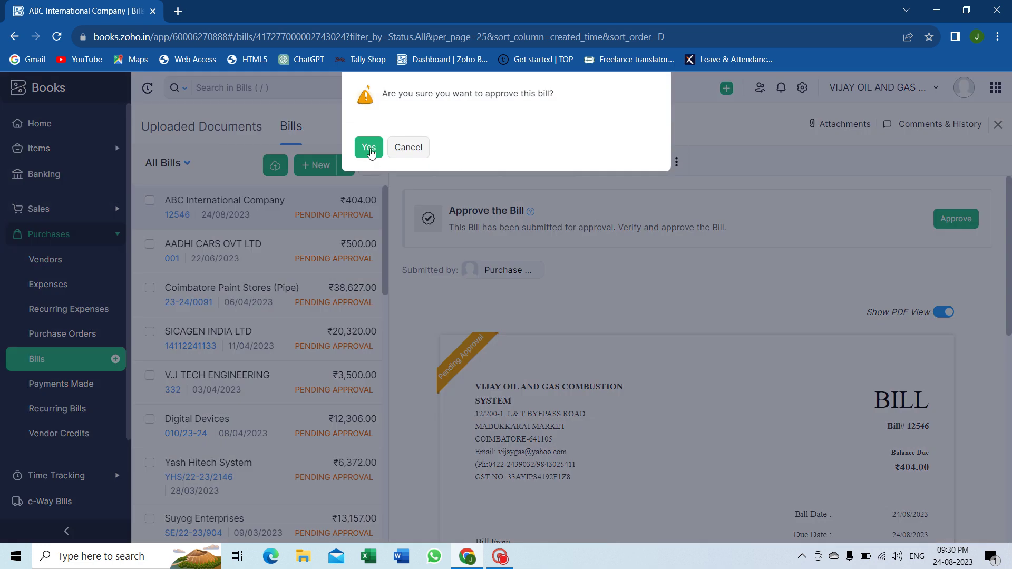
left_click(369, 148)
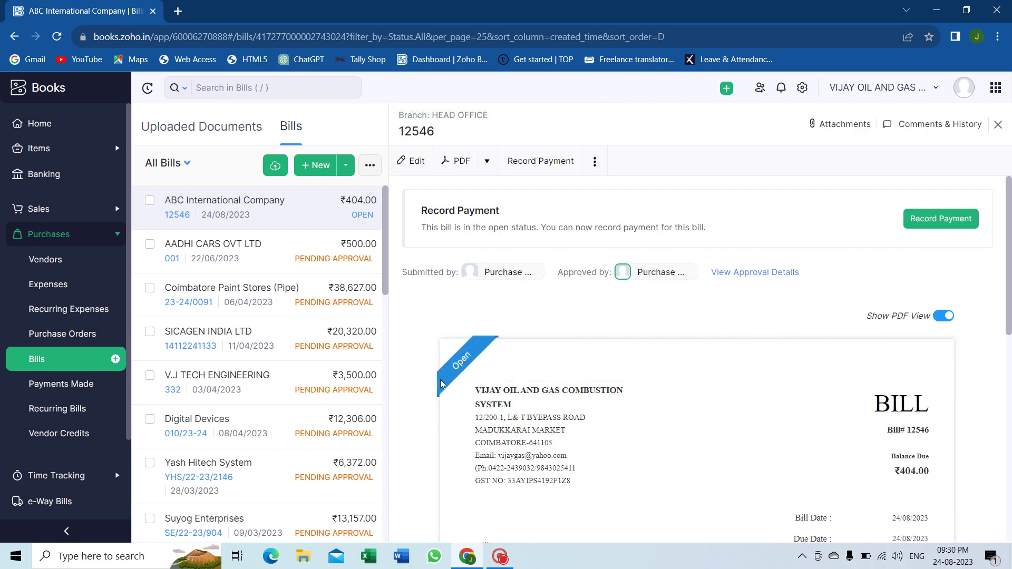
Step: Review bill 12546's items, ₹404.00 total and Inventory Asset journal, then show more actions
scroll(658, 358, "down", 1)
scroll(658, 357, "down", 10)
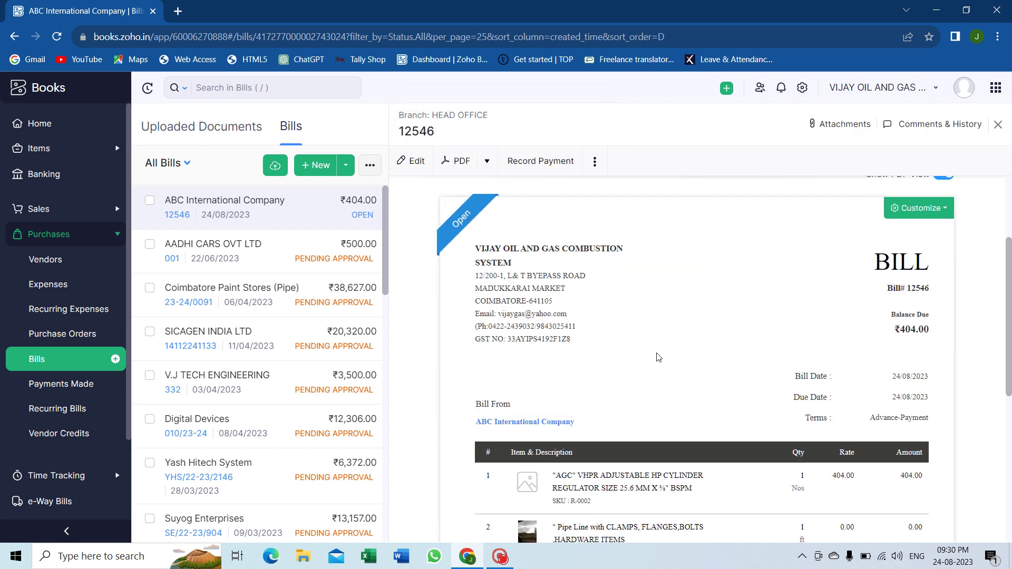
scroll(658, 357, "up", 10)
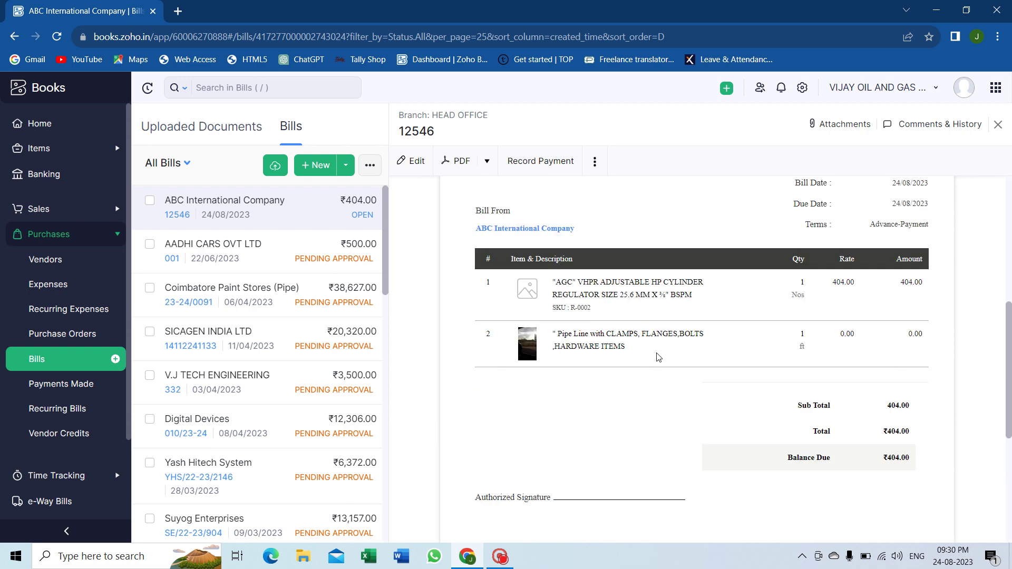
scroll(658, 357, "down", 10)
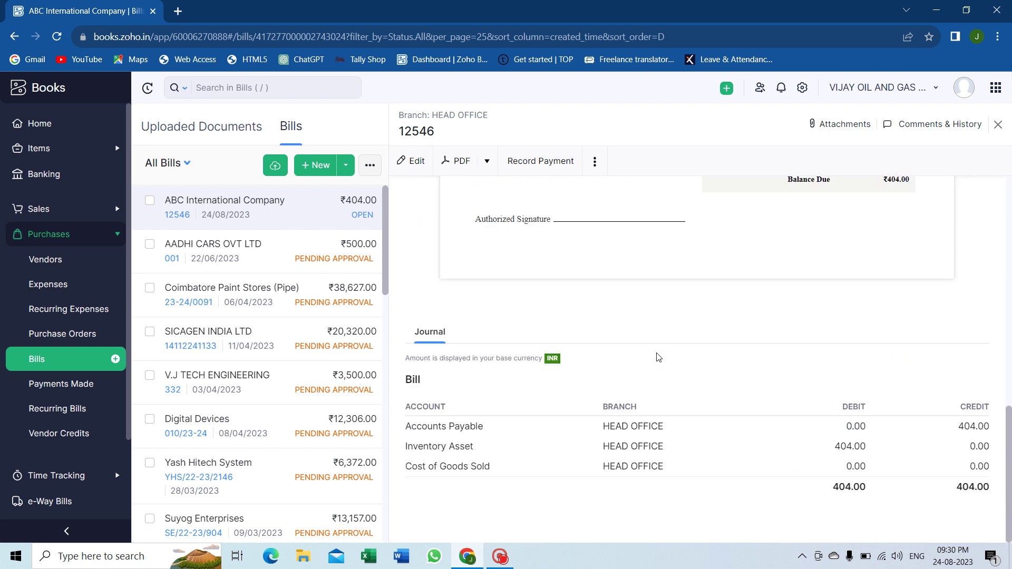
scroll(658, 358, "up", 3)
scroll(658, 357, "up", 2)
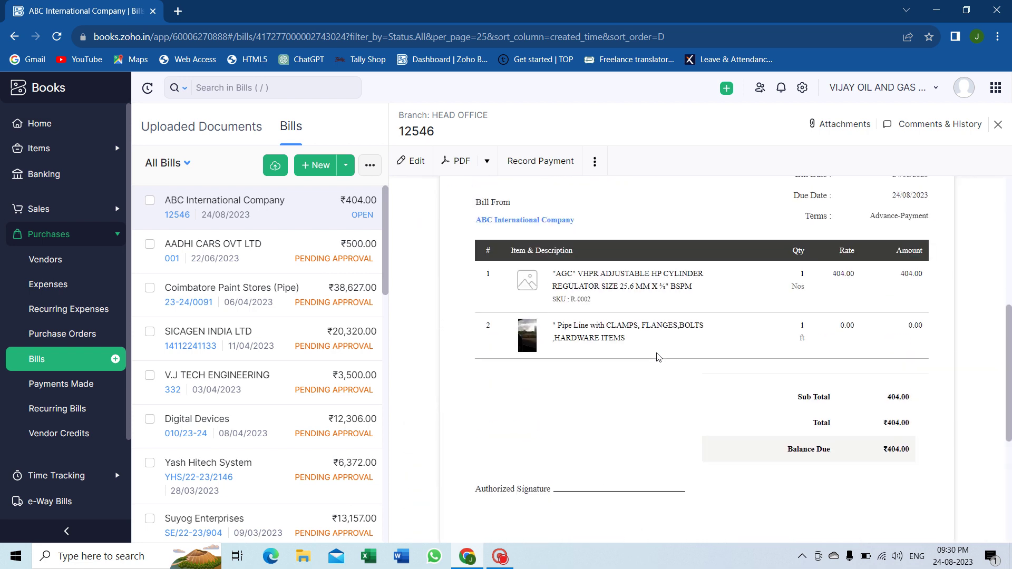
left_click(597, 165)
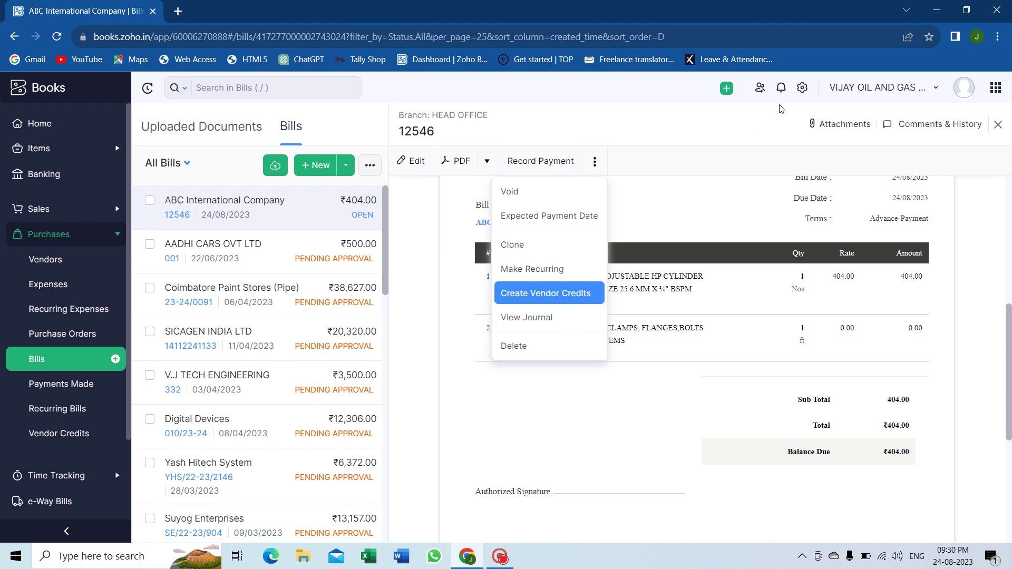
Step: Open Settings > Taxes to view the list of 16 active tax rates
left_click(802, 88)
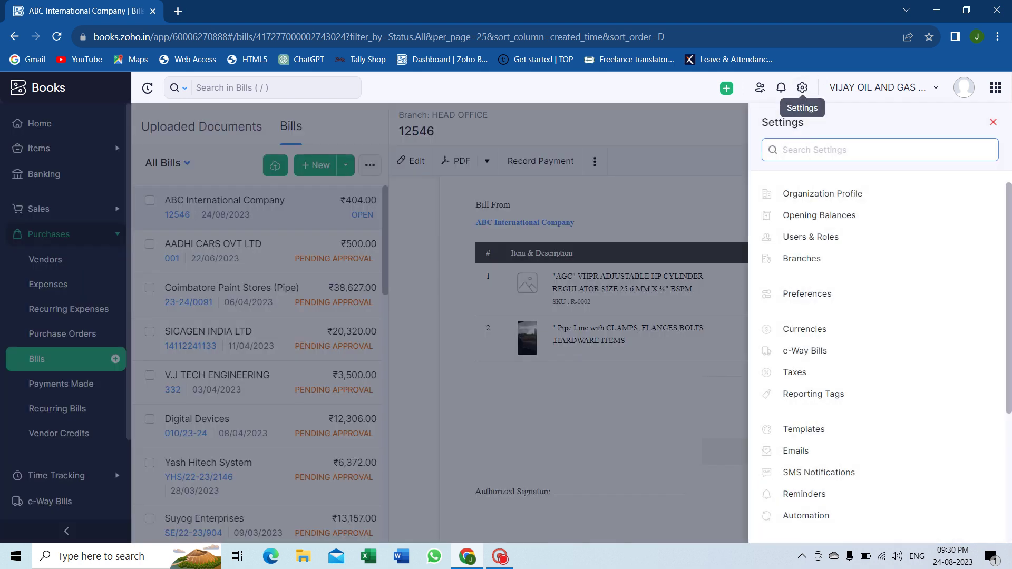
left_click(809, 377)
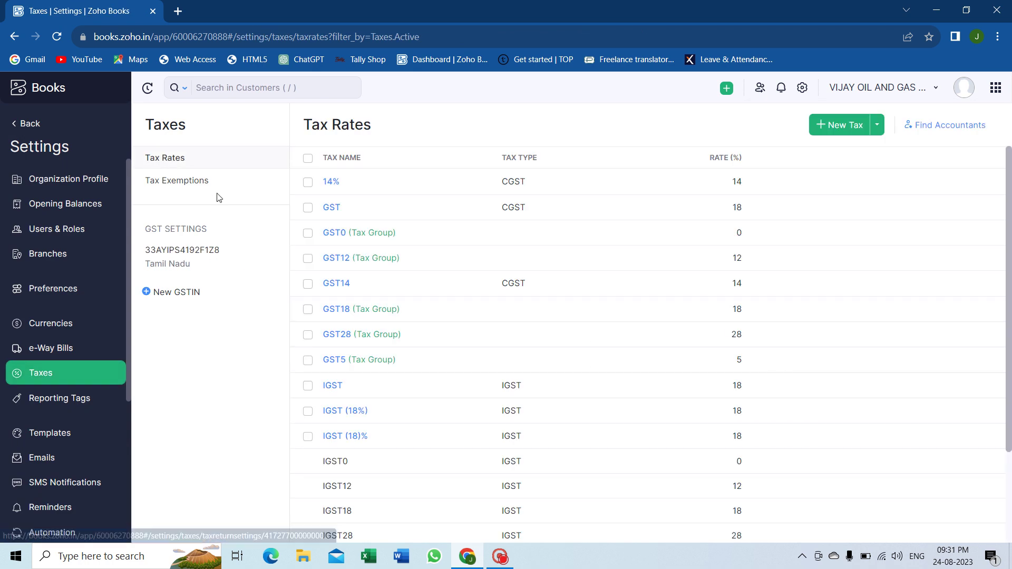
scroll(513, 345, "down", 3)
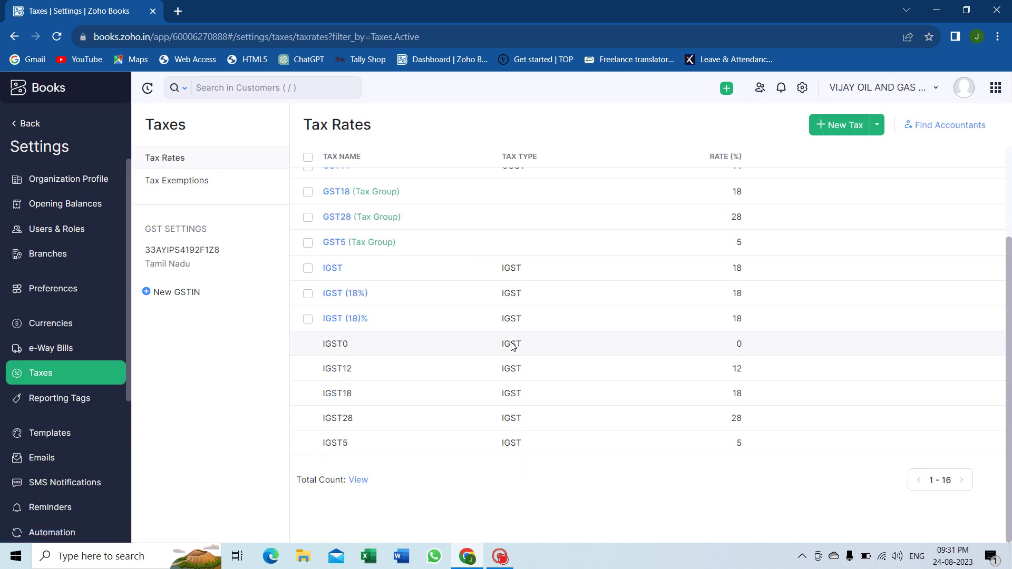
scroll(512, 345, "up", 3)
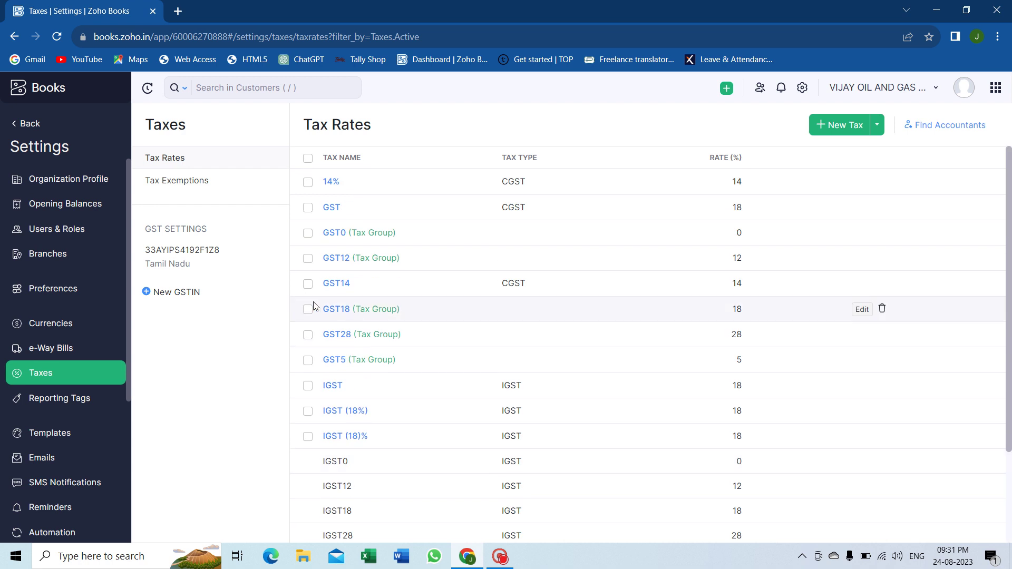
Step: Enable SEZ / Overseas Trading in the GSTIN's GST settings
left_click(213, 266)
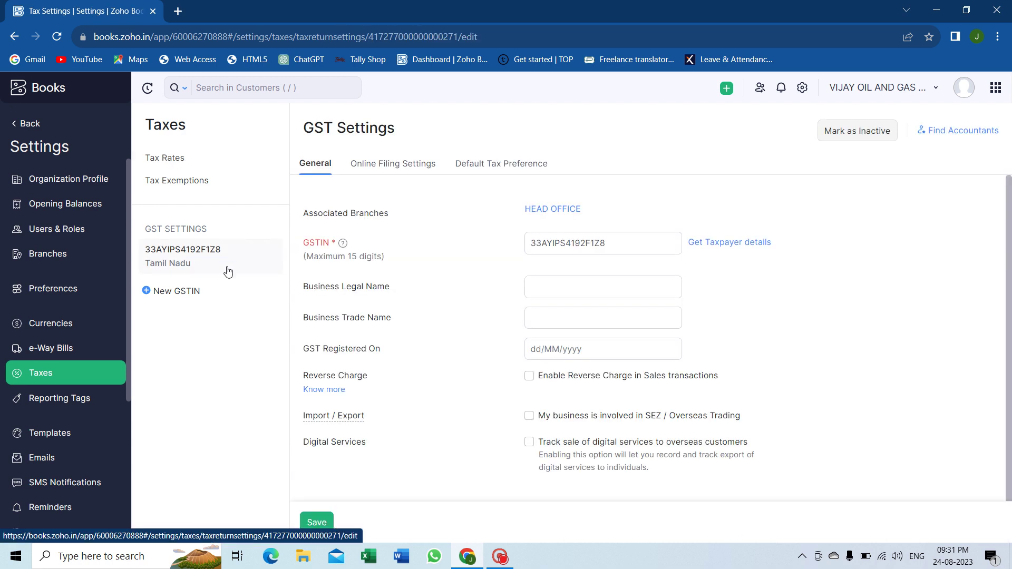
scroll(488, 334, "down", 1)
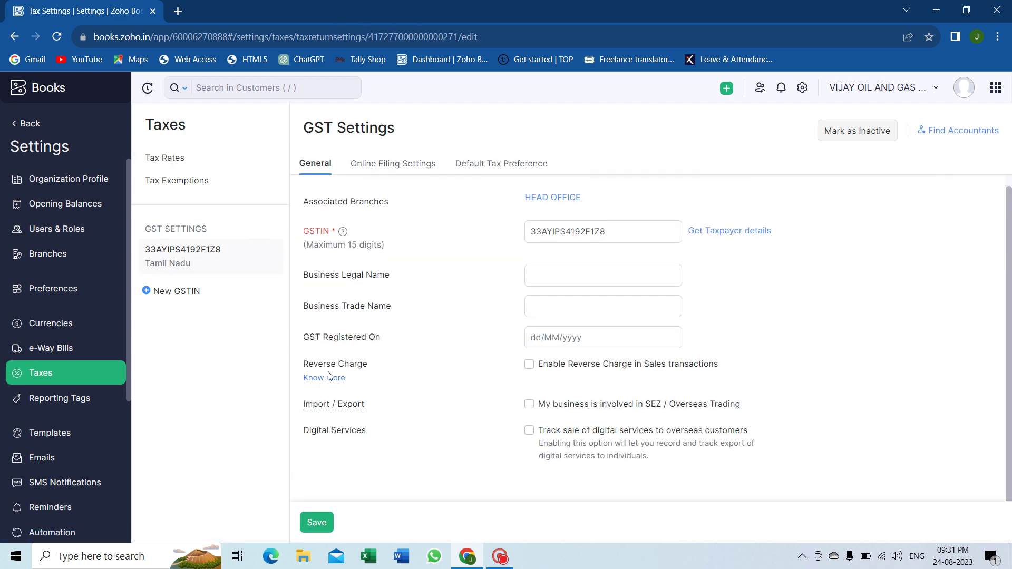
mouse_move(344, 416)
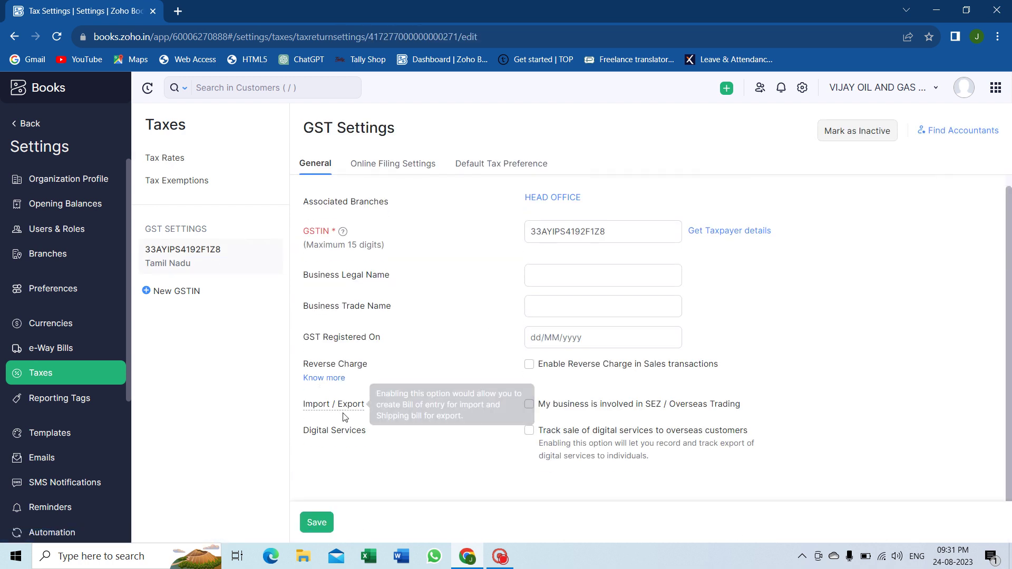
left_click(529, 404)
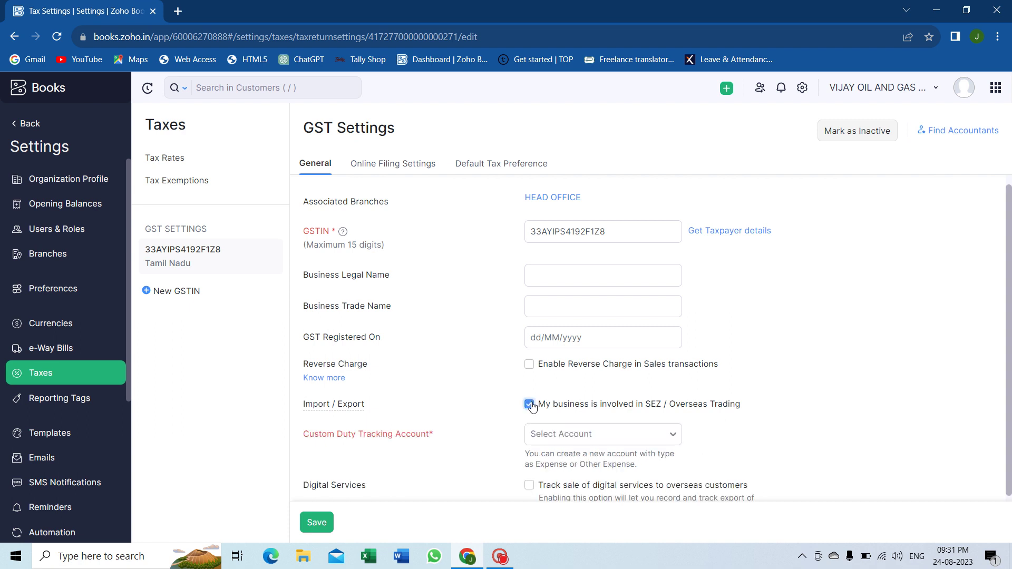
Step: Search 'cus' for a Custom Duty Tracking Account and start creating a new one
left_click(635, 431)
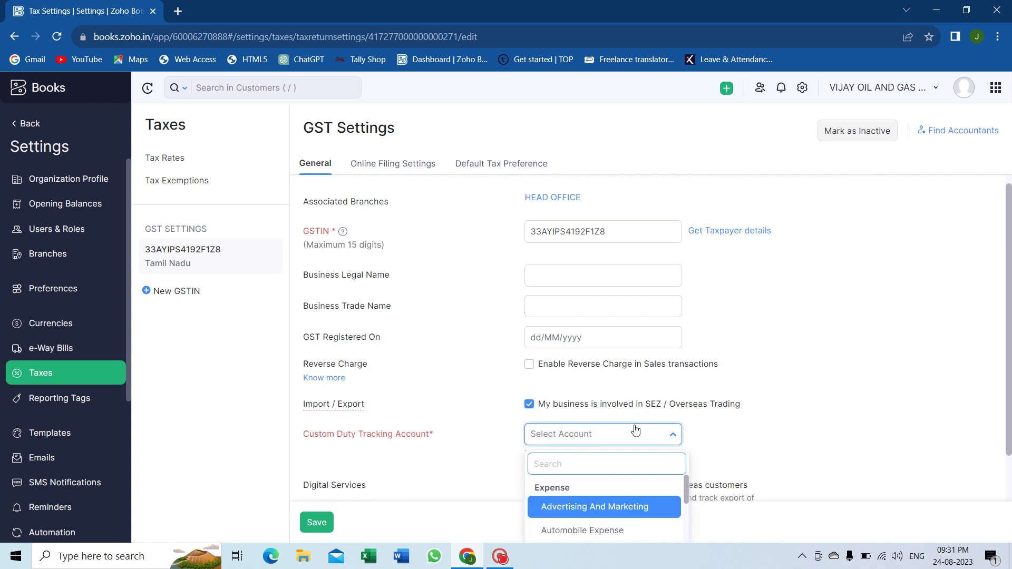
type("cus")
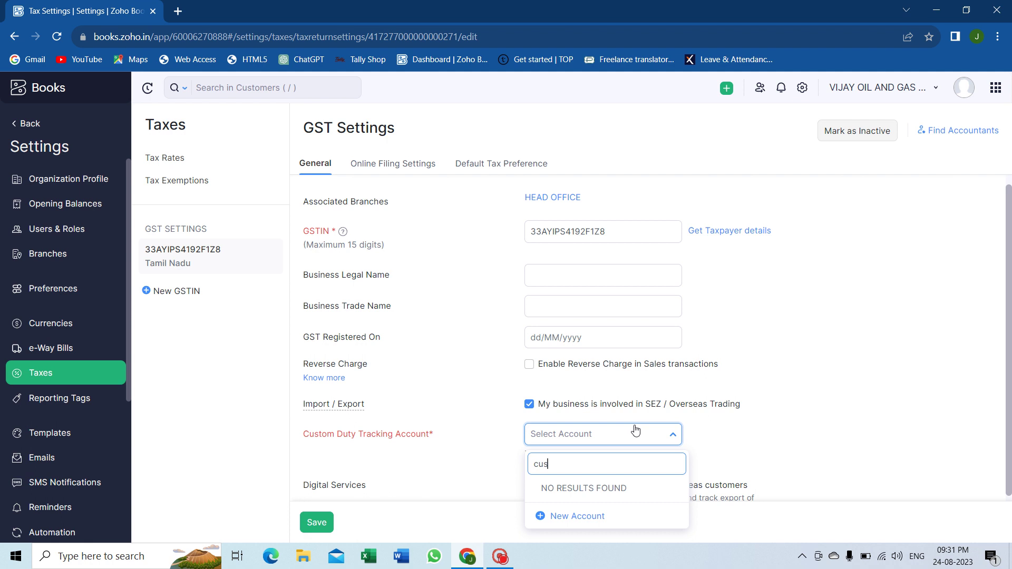
key("BackSpace")
key("BackSpace")
key("BackSpace")
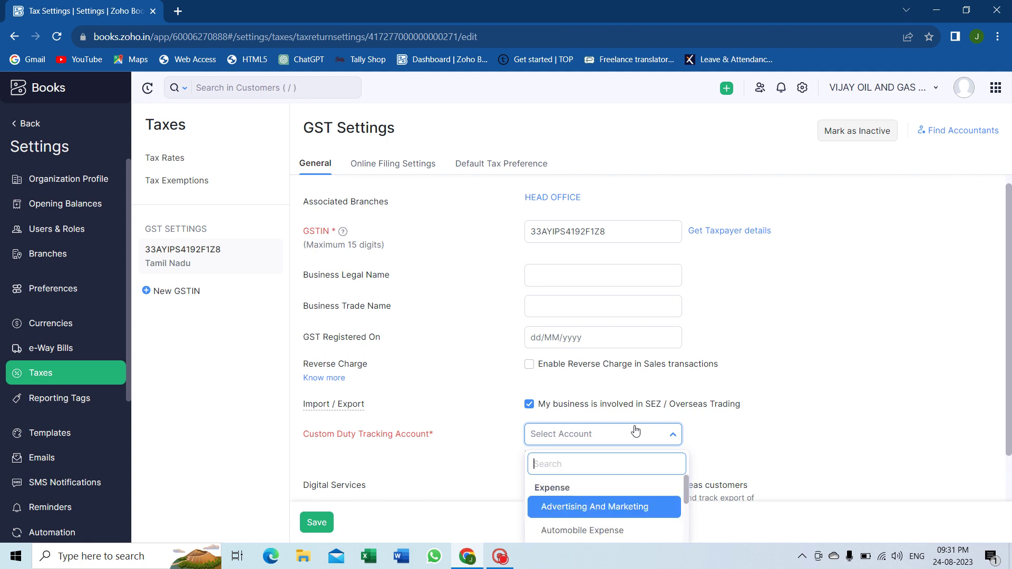
type("cus")
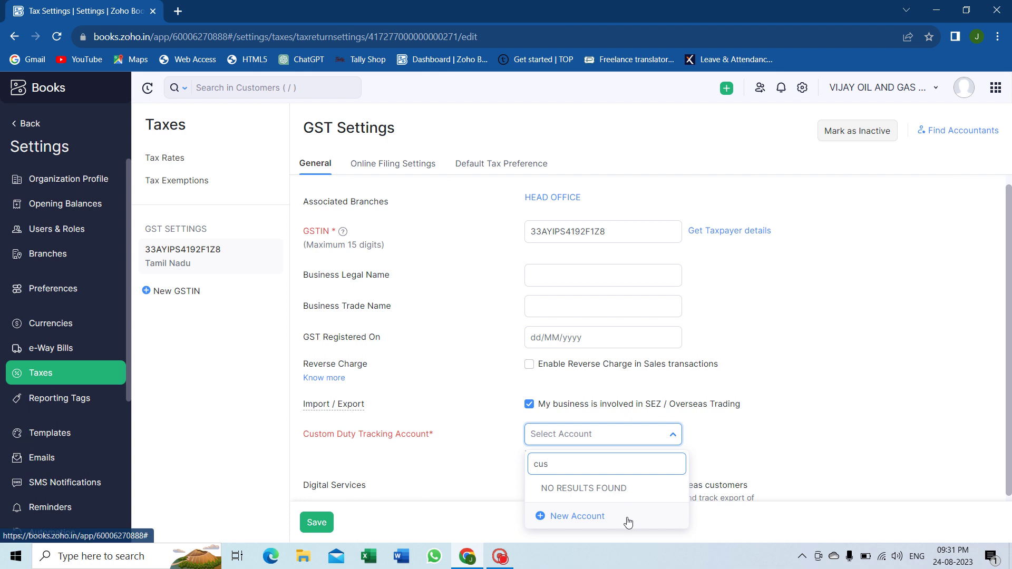
left_click(627, 519)
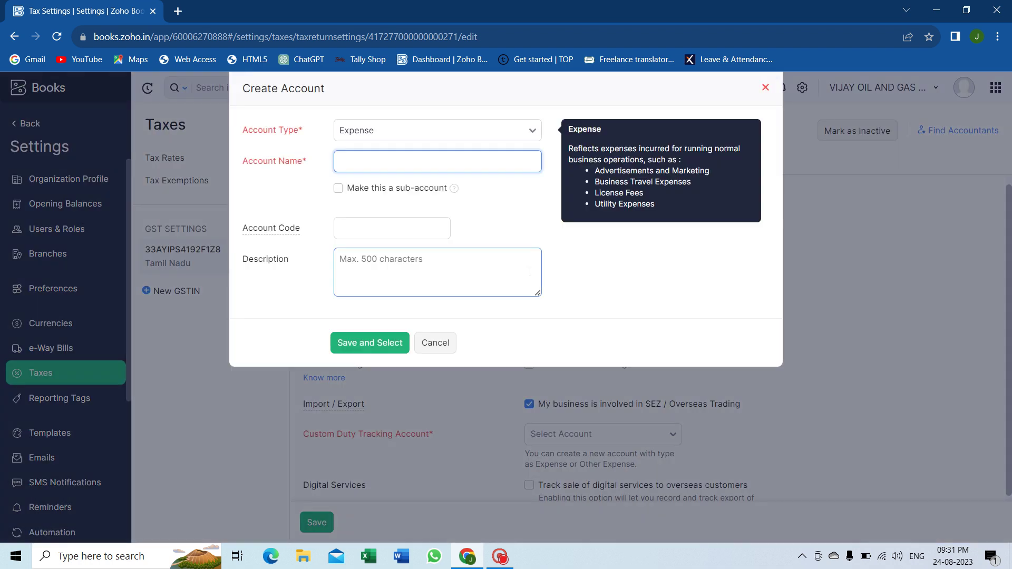
Step: Create the 'Customs Duty' account, select it as the duty tracking account, and save GST settings
type("Customs Duty")
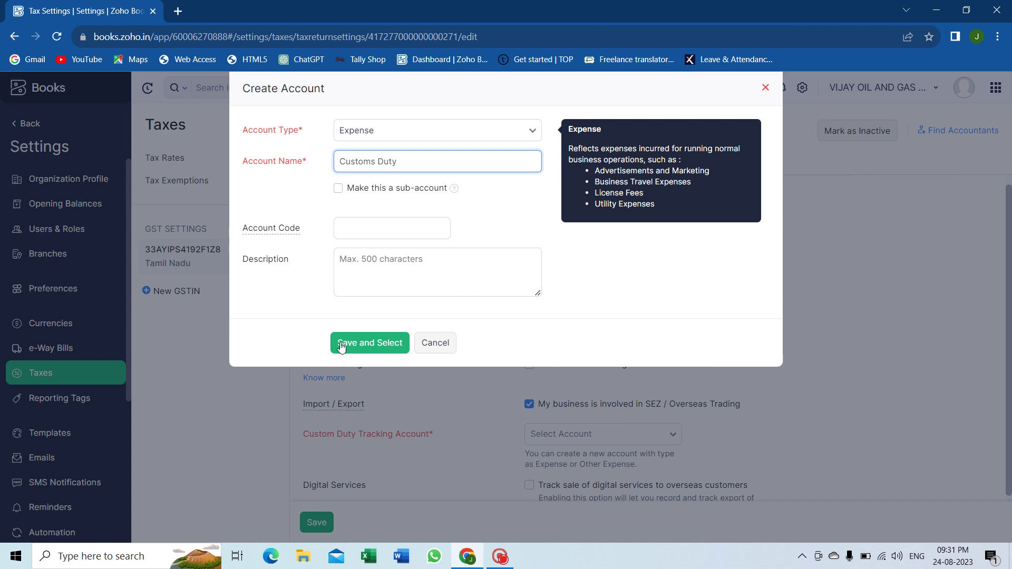
left_click(350, 347)
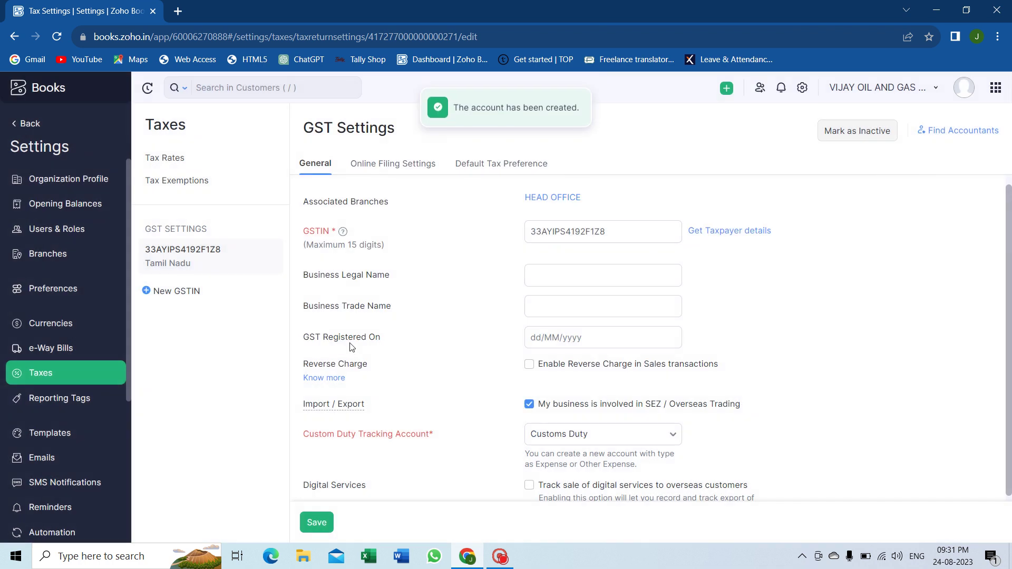
left_click(317, 522)
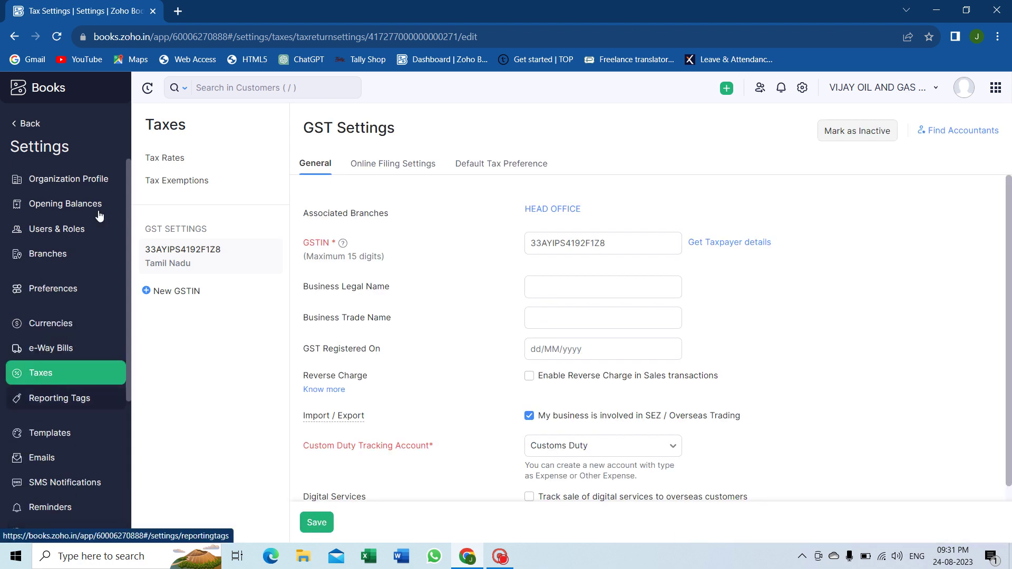
Step: Go from settings to the Vendors list and open ABC International Company
left_click(24, 124)
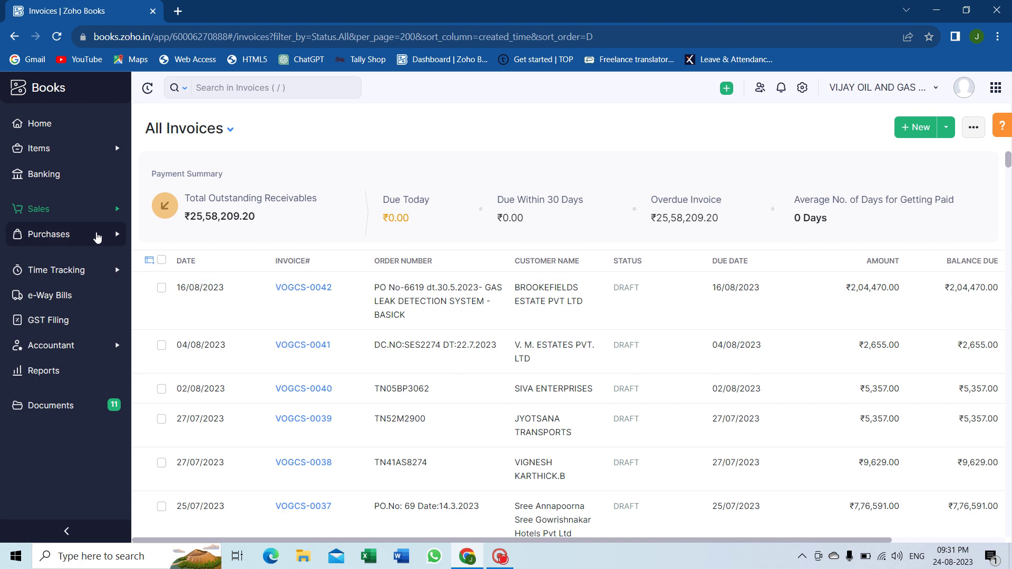
left_click(97, 235)
left_click(99, 259)
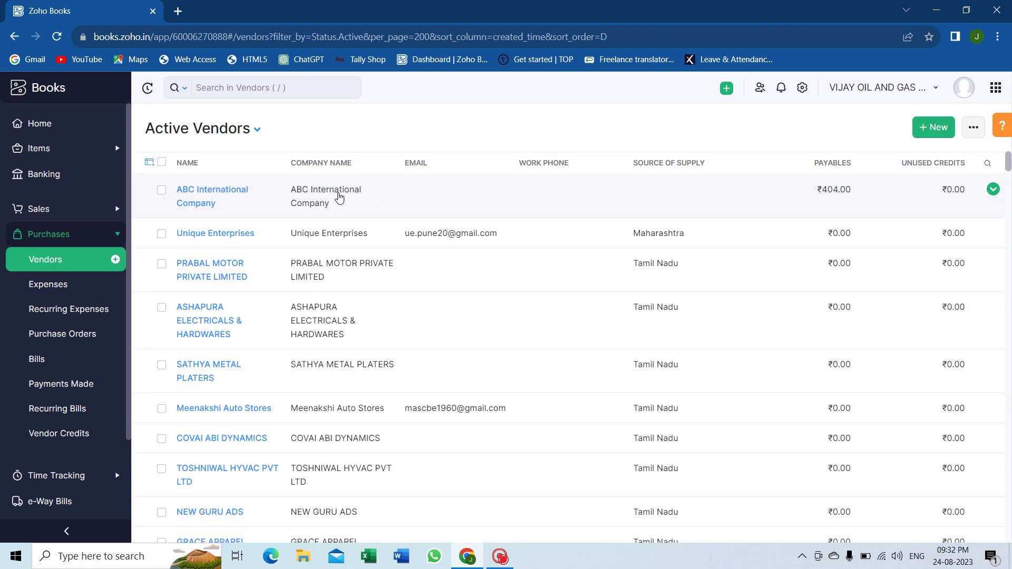
left_click(339, 198)
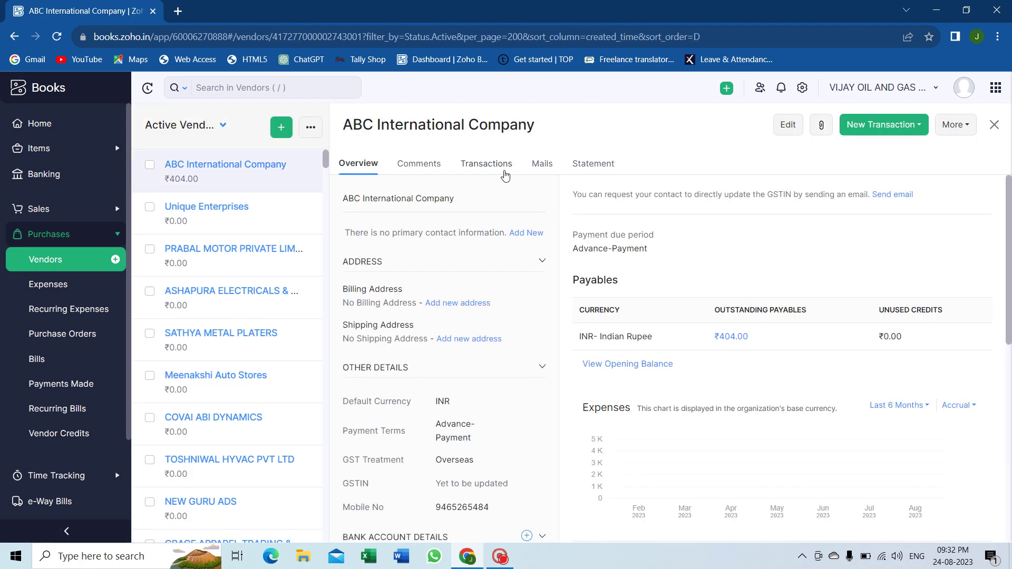
Step: Open bill 12546 from the vendor's transactions and start a Bill of Entry for it
left_click(502, 169)
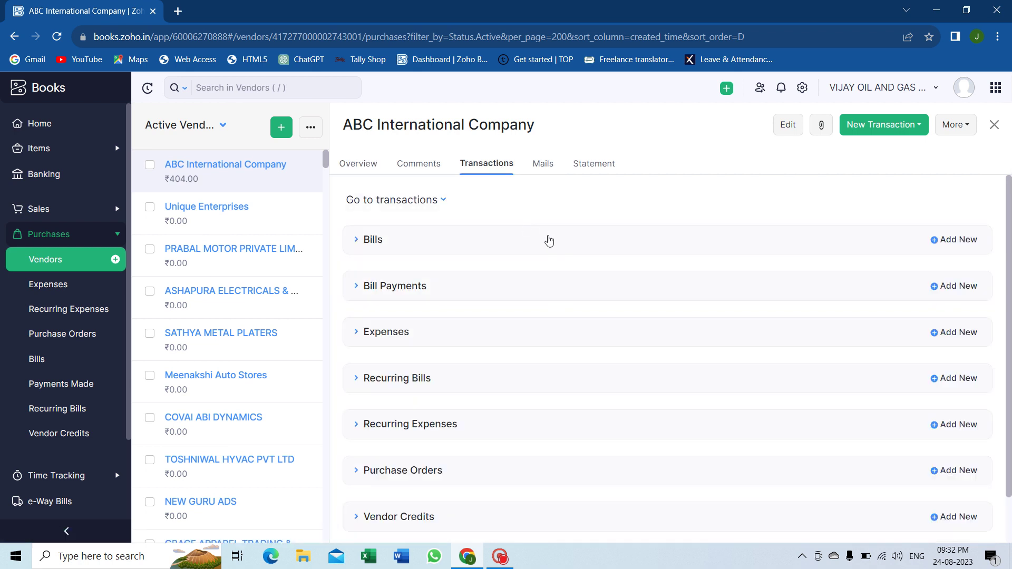
left_click(543, 299)
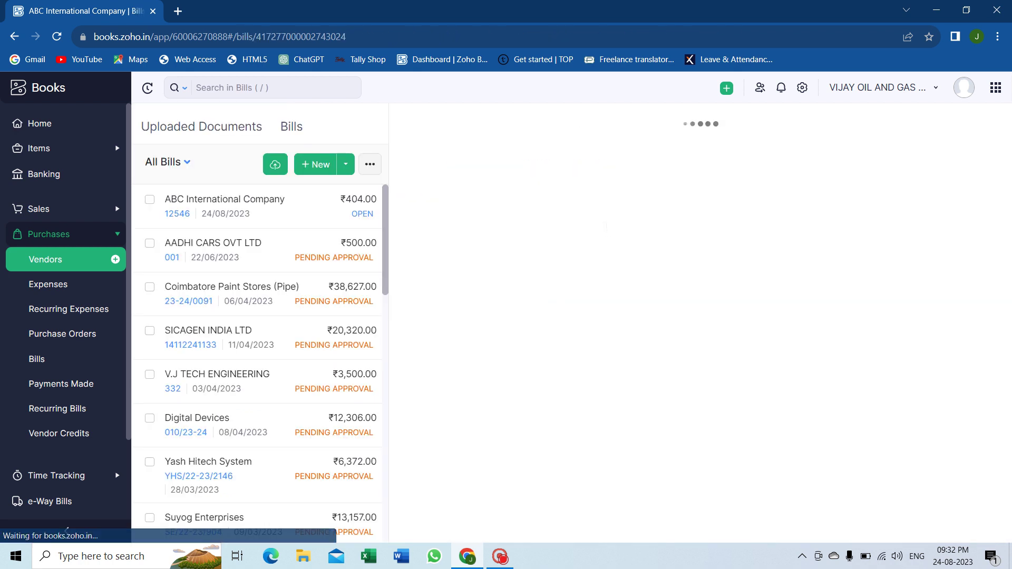
left_click(595, 163)
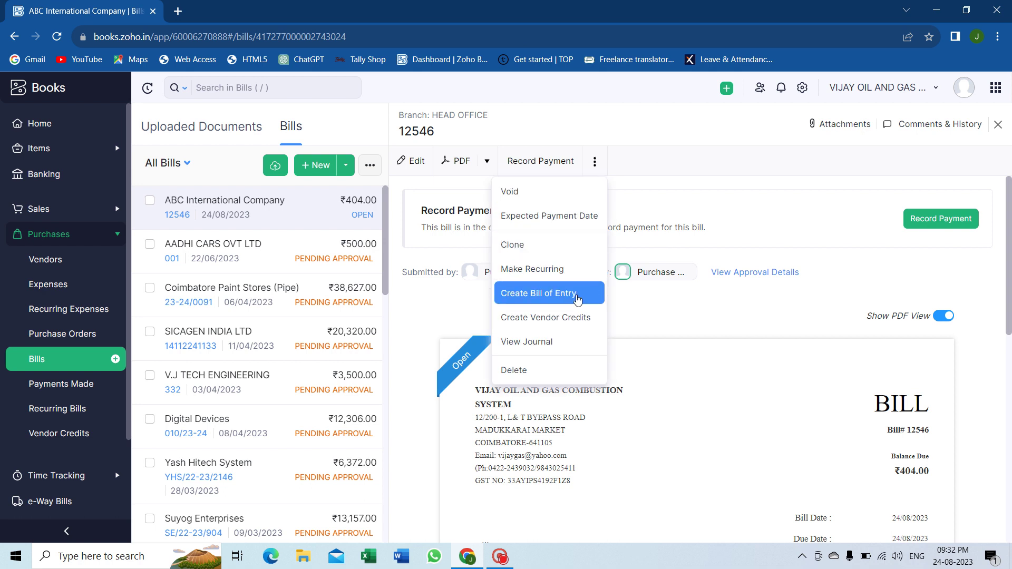
left_click(578, 300)
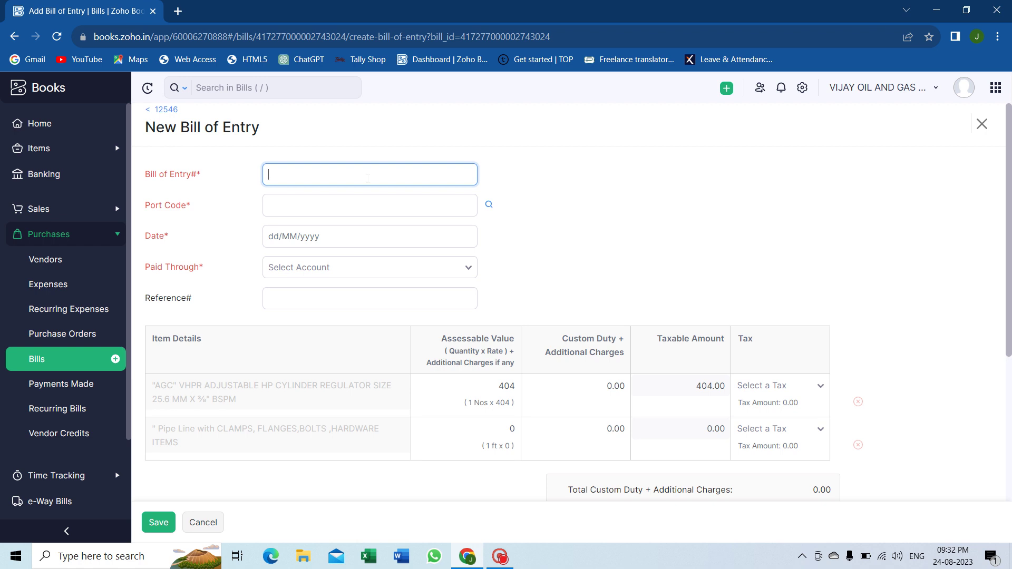
Step: Enter Bill of Entry number 124578, port code IN1245 and date 24/08/2023
type("124578")
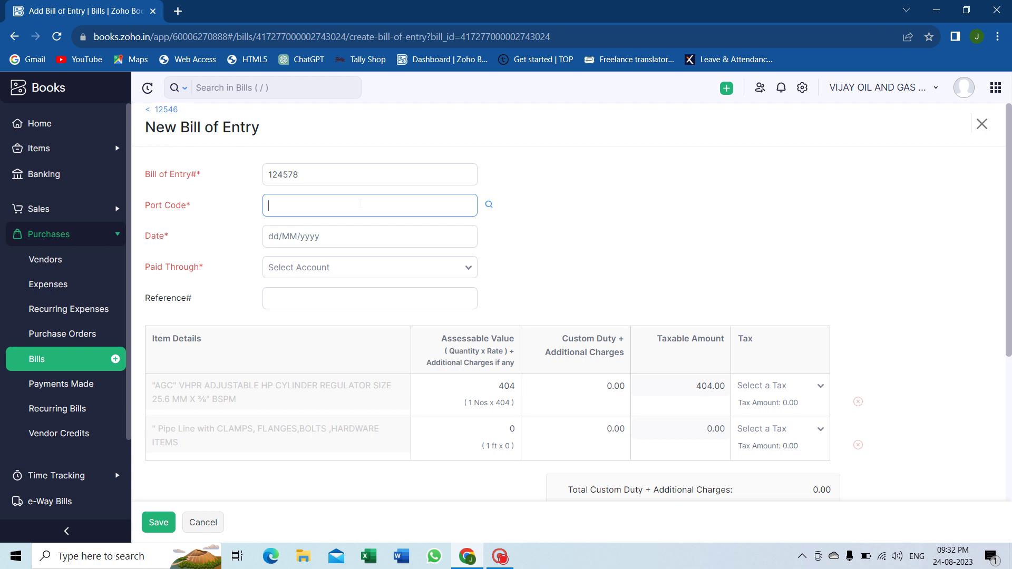
left_click(361, 205)
type("IN")
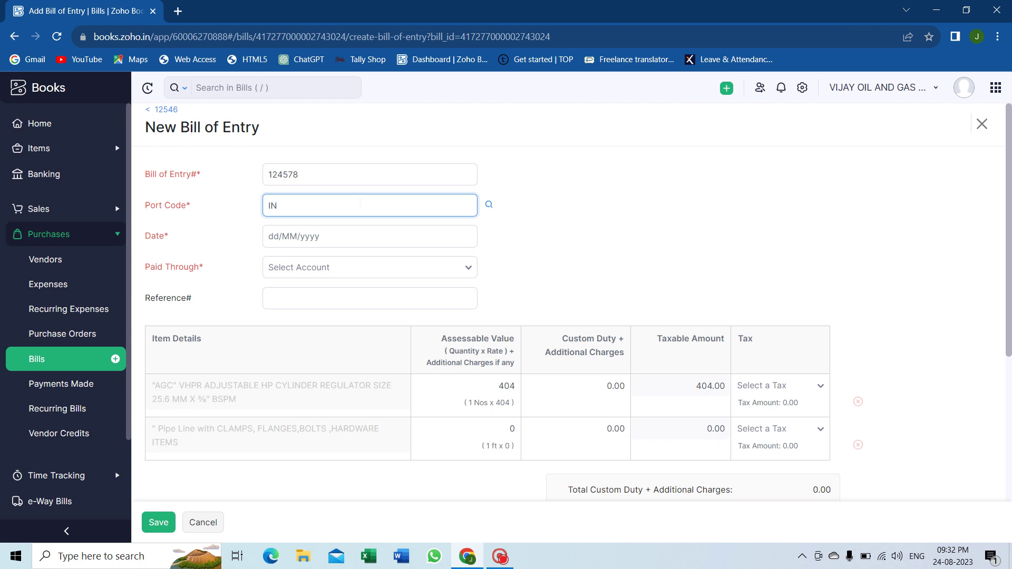
type("1245")
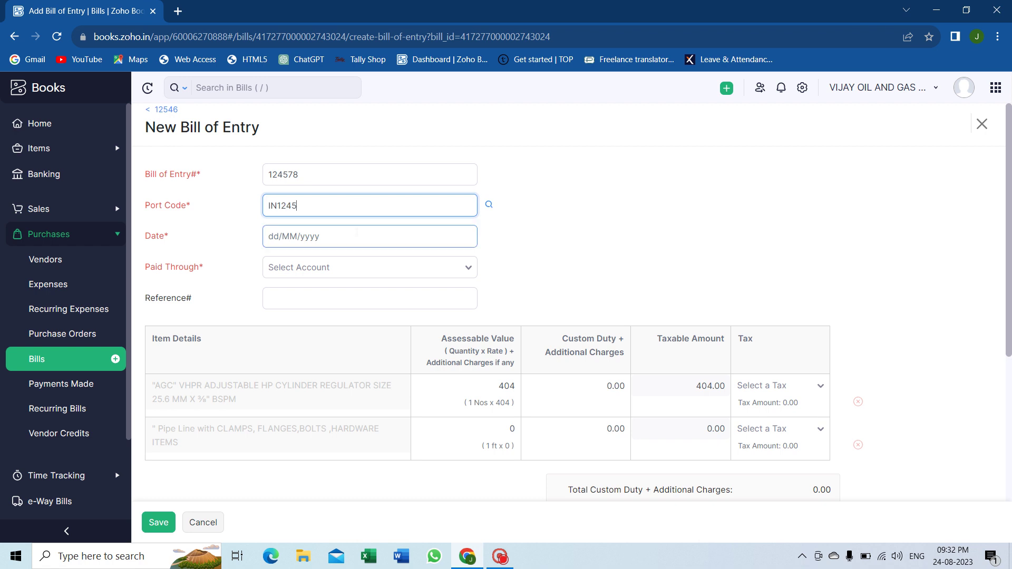
left_click(360, 236)
left_click(386, 374)
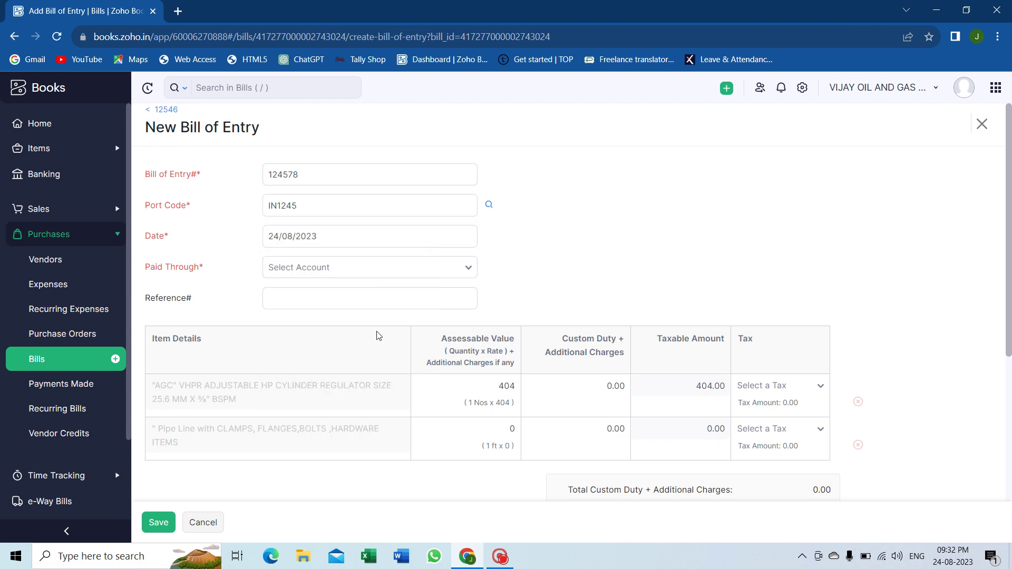
Step: Set Paid Through to the Petty Cash account
left_click(372, 270)
type("cas")
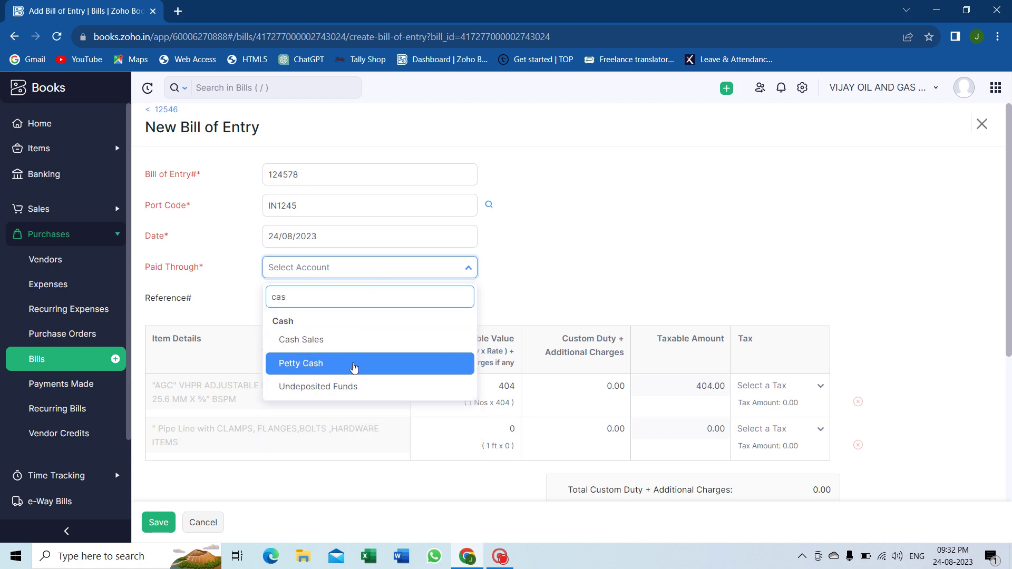
left_click(353, 363)
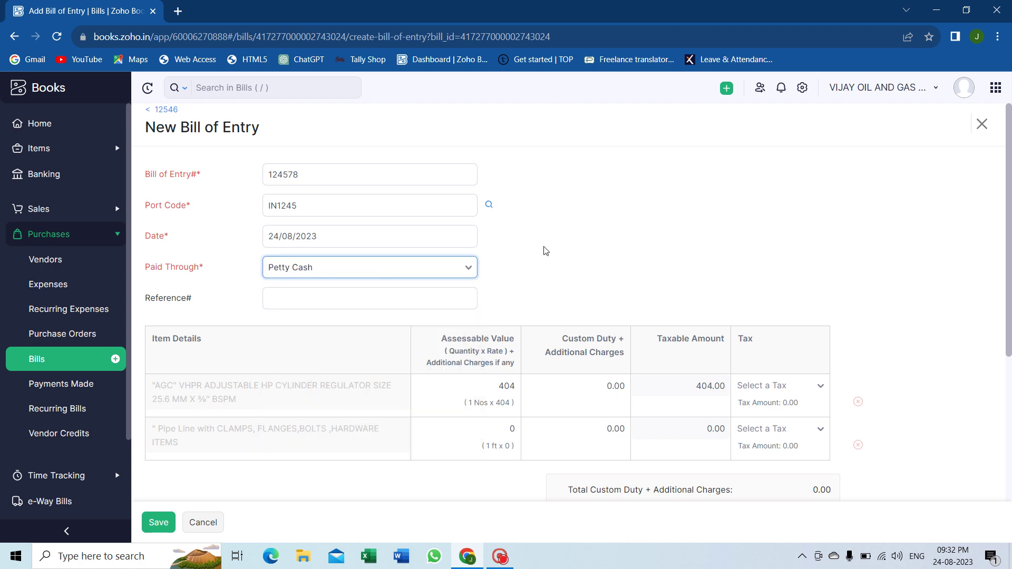
scroll(542, 251, "down", 2)
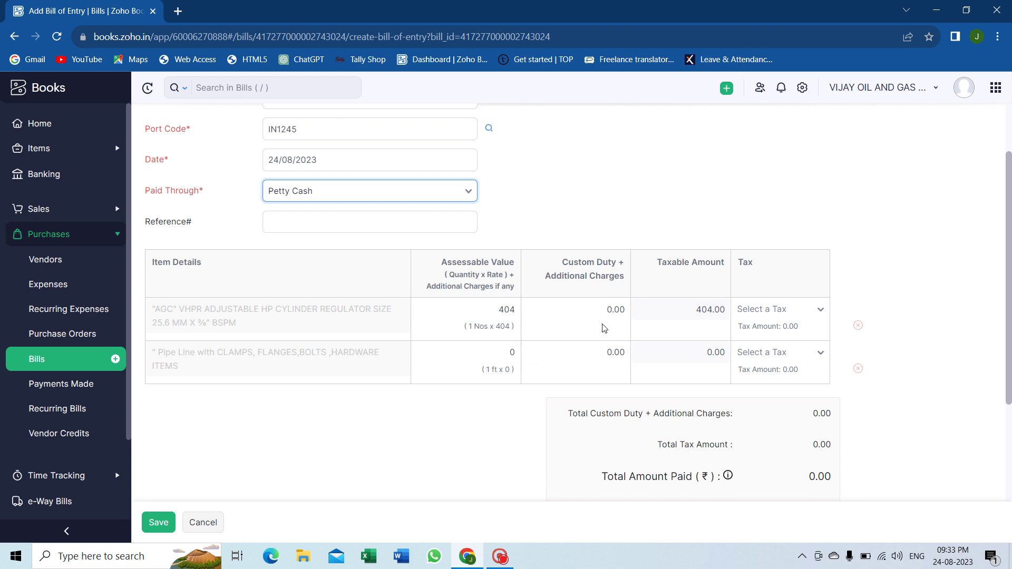
Step: Set the pipe line's assessable value to 50
left_click(595, 311)
left_click(591, 352)
left_click(591, 309)
left_click(490, 352)
type("50")
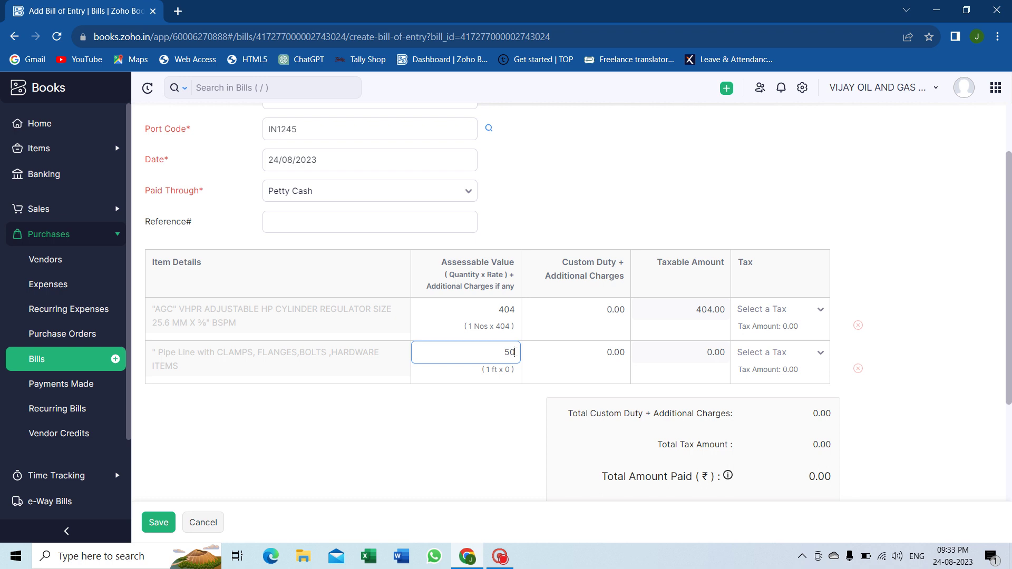
Step: Enter customs duty of 100 for the regulator and 25 for the pipe line
left_click(612, 310)
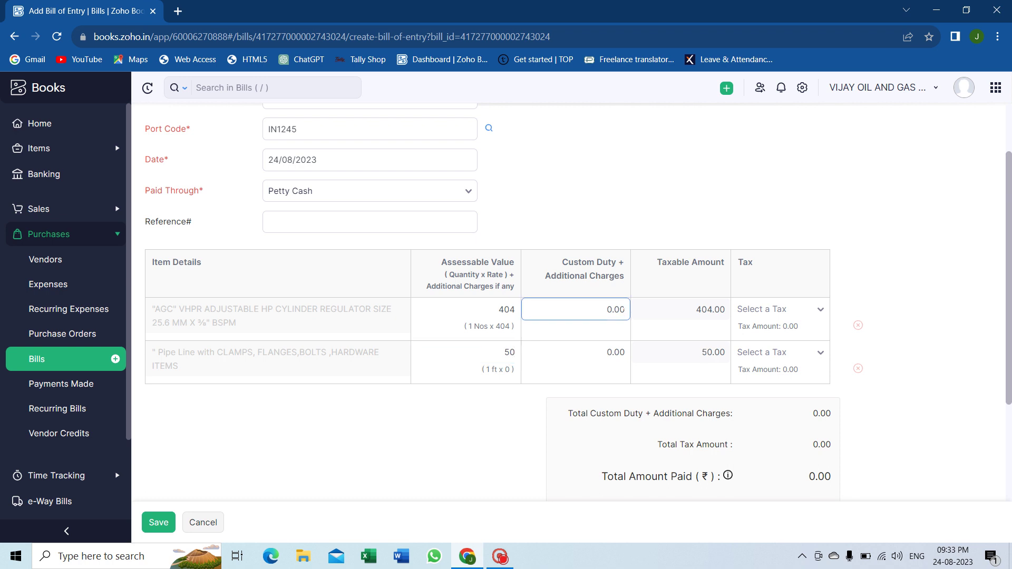
key("BackSpace")
key("BackSpace")
key("BackSpace")
type("450")
key("BackSpace")
key("BackSpace")
key("BackSpace")
type("100")
left_click(609, 352)
key("BackSpace")
key("BackSpace")
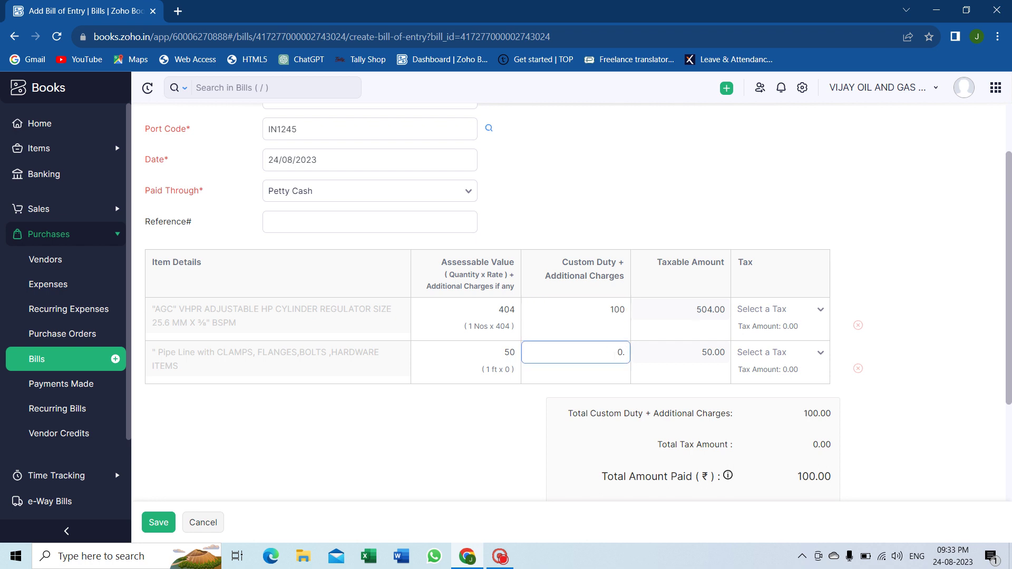
type("25")
left_click(896, 330)
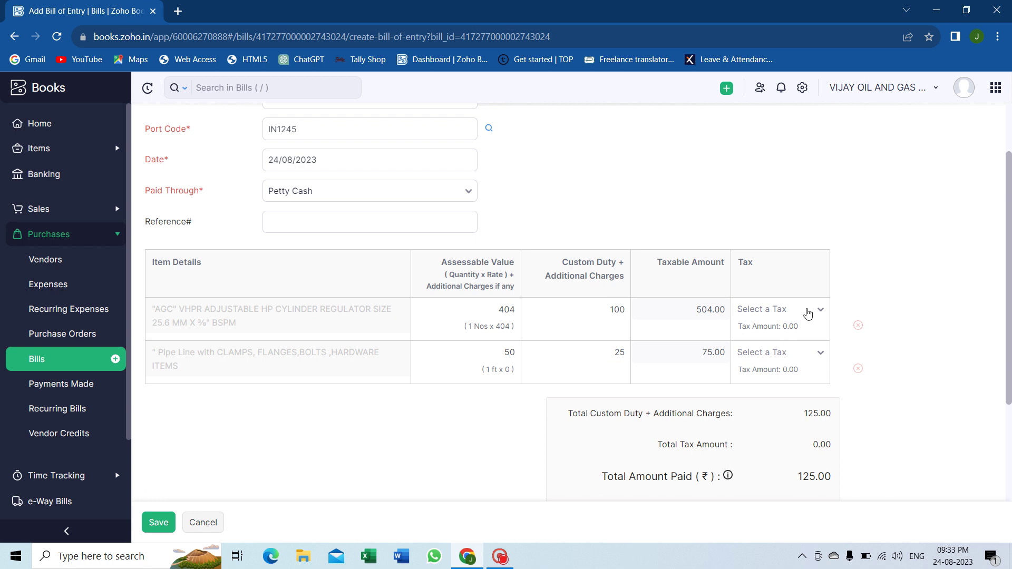
Step: Apply IGST12 to the regulator and IGST18 to the pipe line, then save the Bill of Entry
left_click(808, 313)
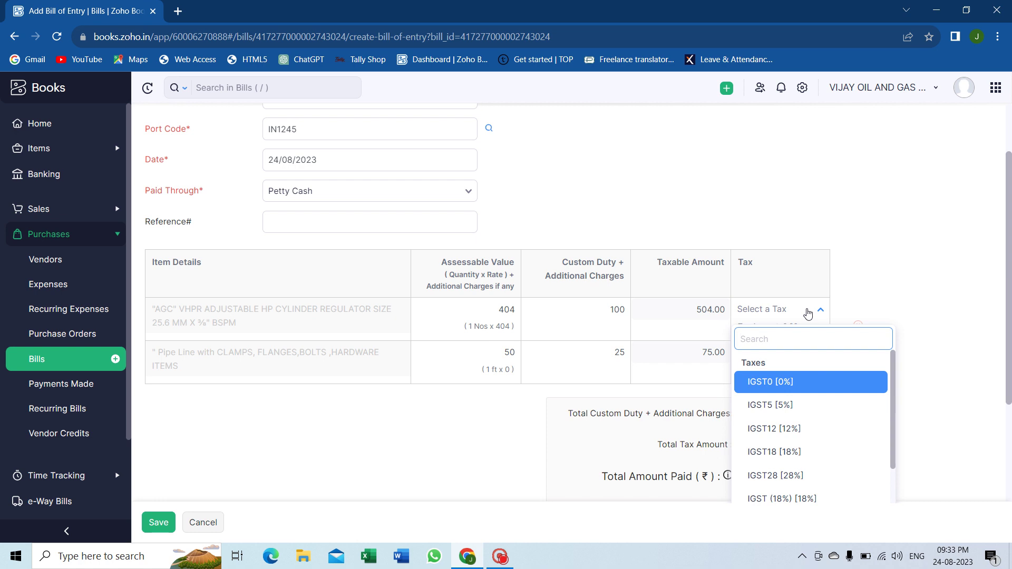
type("12")
key("Return")
left_click(815, 350)
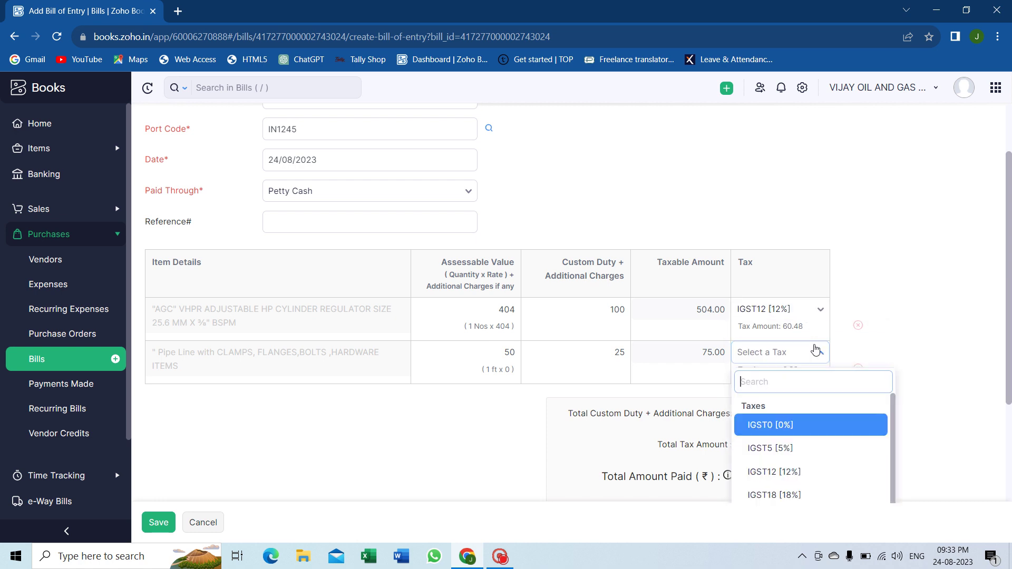
type("18")
key("Return")
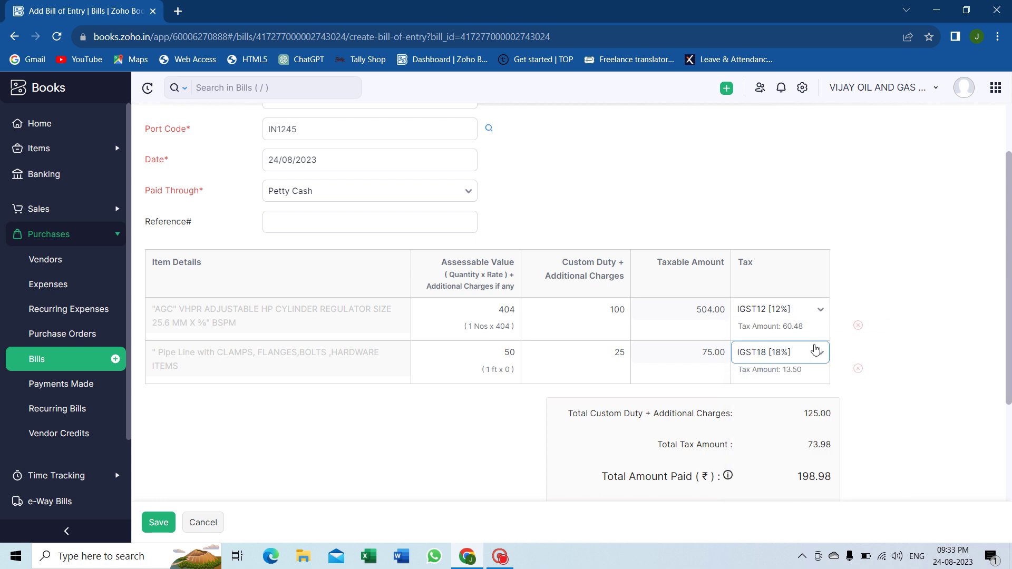
scroll(815, 350, "down", 2)
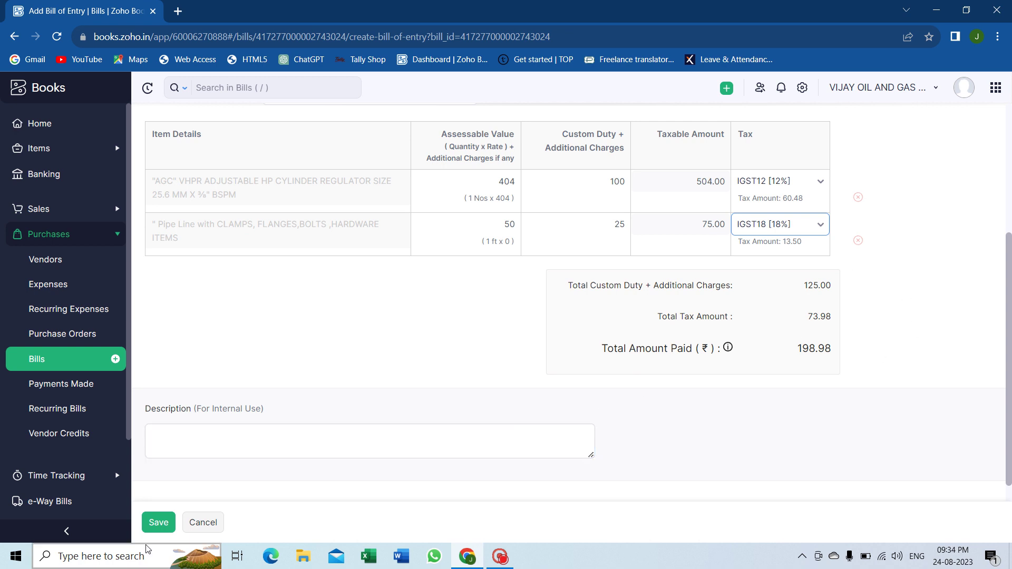
left_click(161, 532)
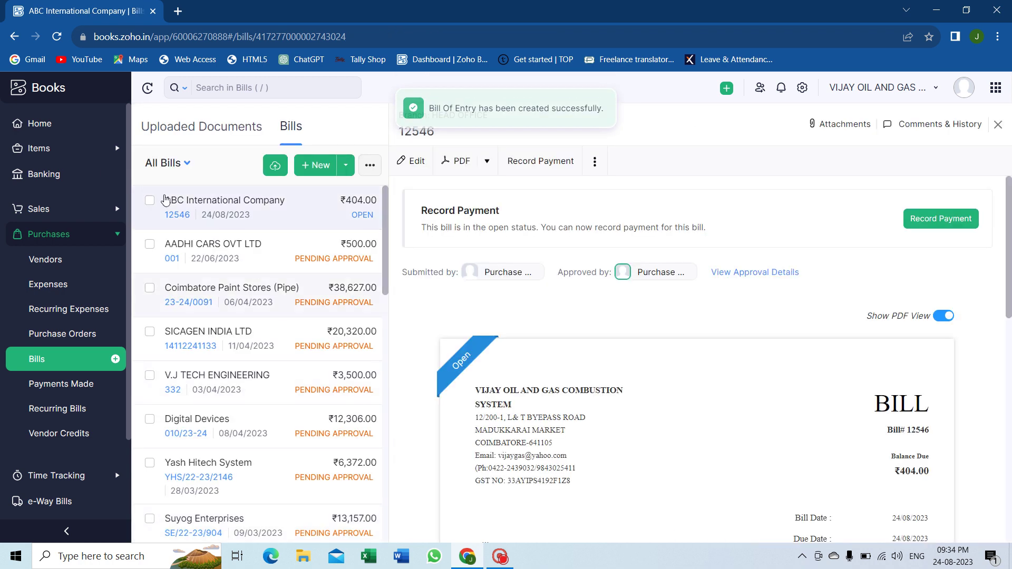
Step: Open the GSTR-2 Summary of Inward Supplies report for August 2023 from Reports
left_click(39, 121)
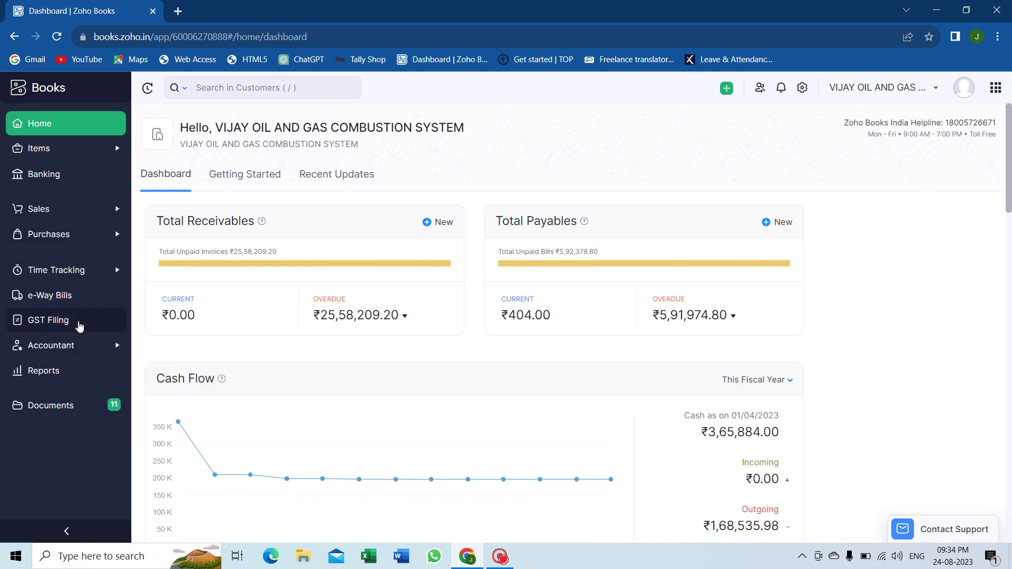
left_click(69, 383)
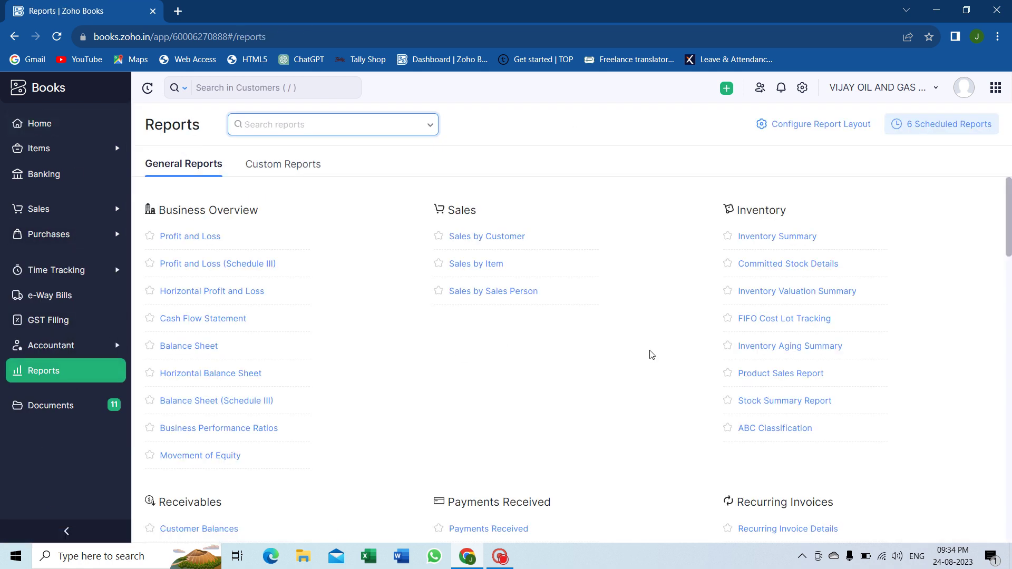
scroll(648, 352, "down", 15)
scroll(652, 355, "down", 2)
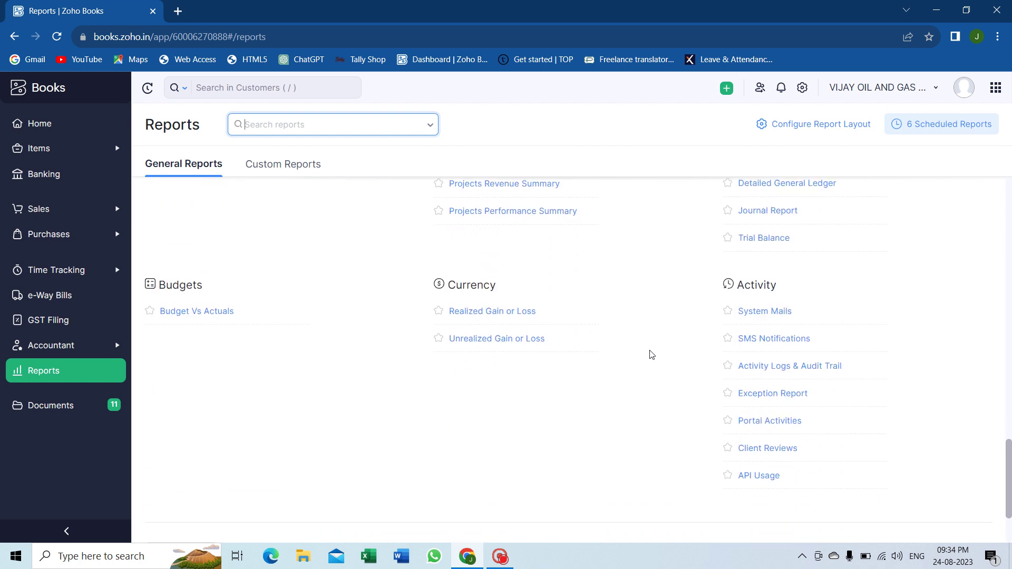
scroll(652, 355, "up", 3)
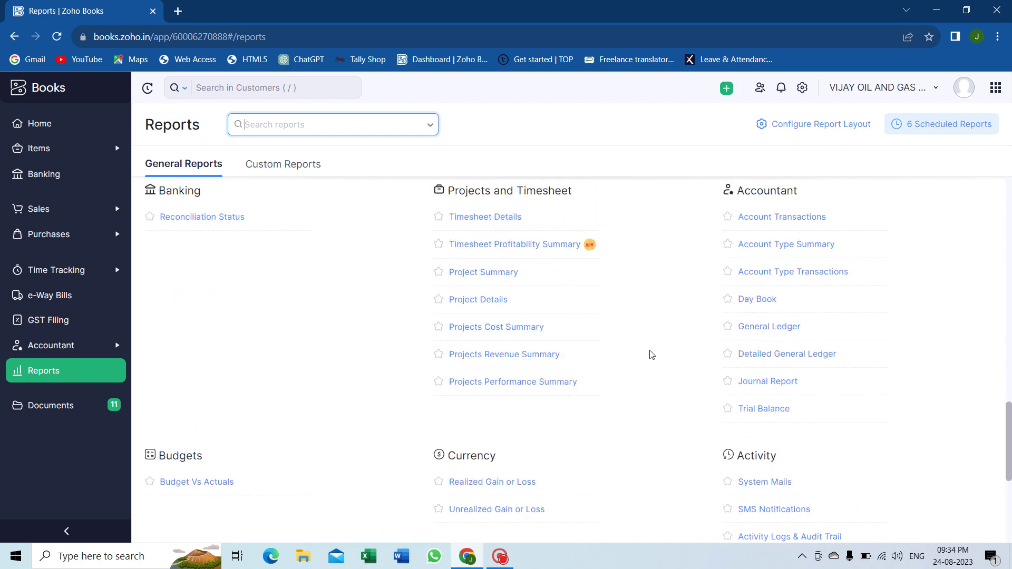
scroll(651, 354, "up", 5)
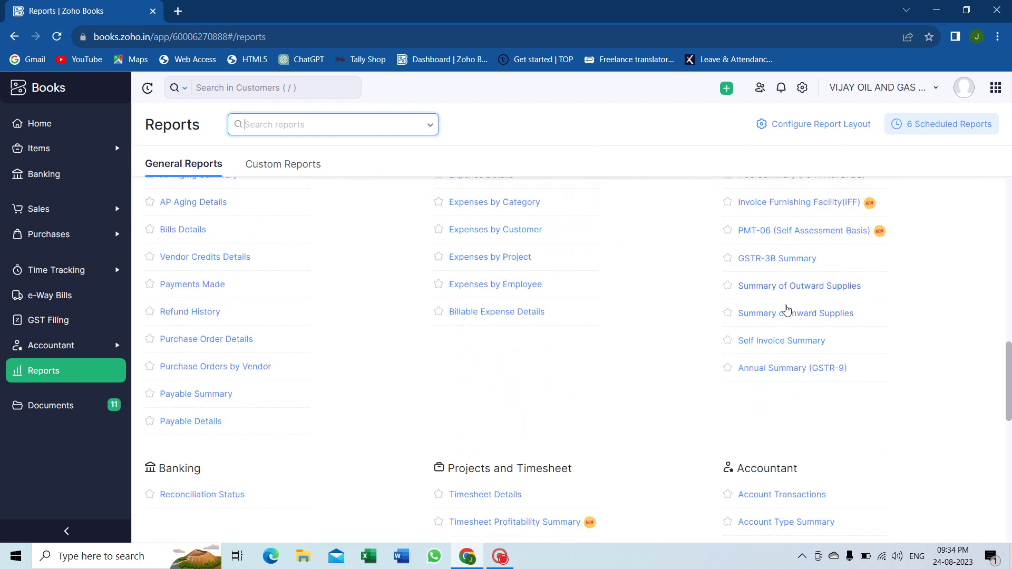
left_click(783, 314)
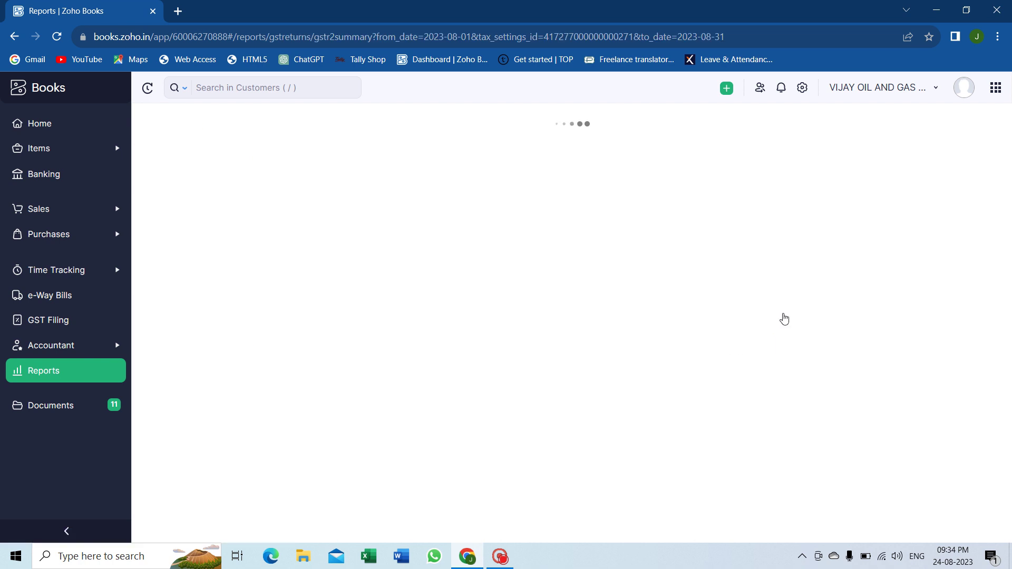
scroll(626, 341, "down", 2)
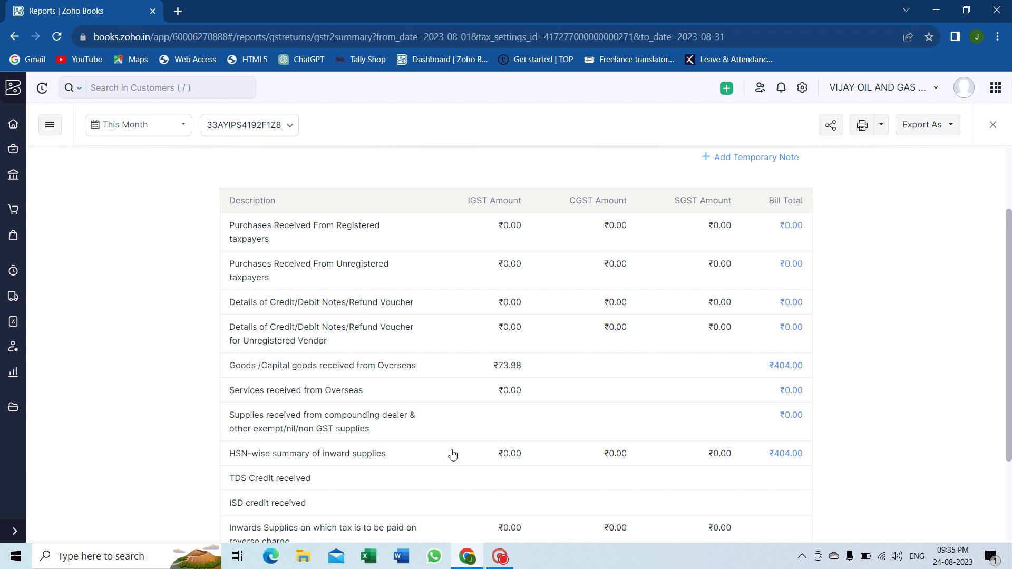
left_click(499, 556)
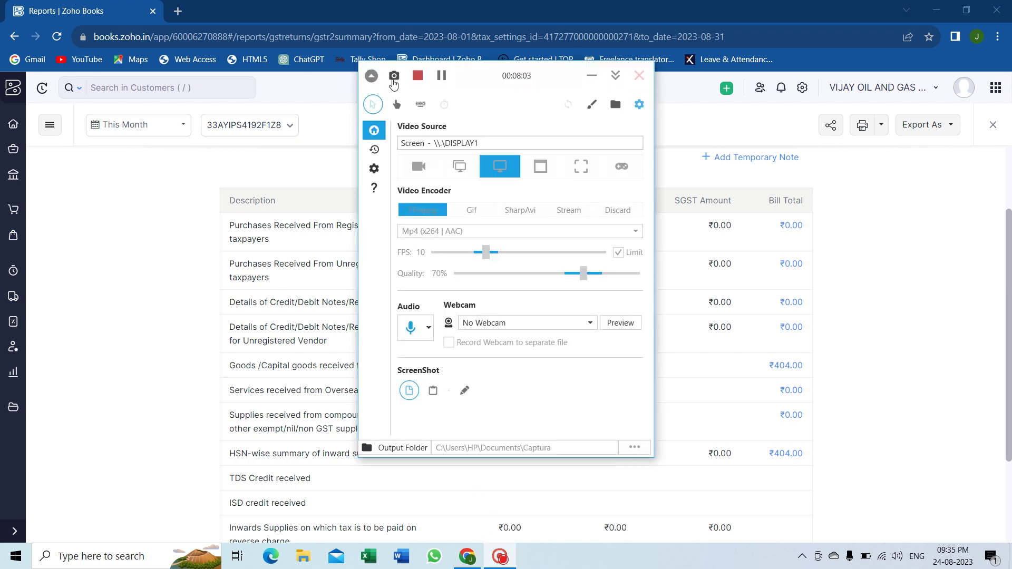